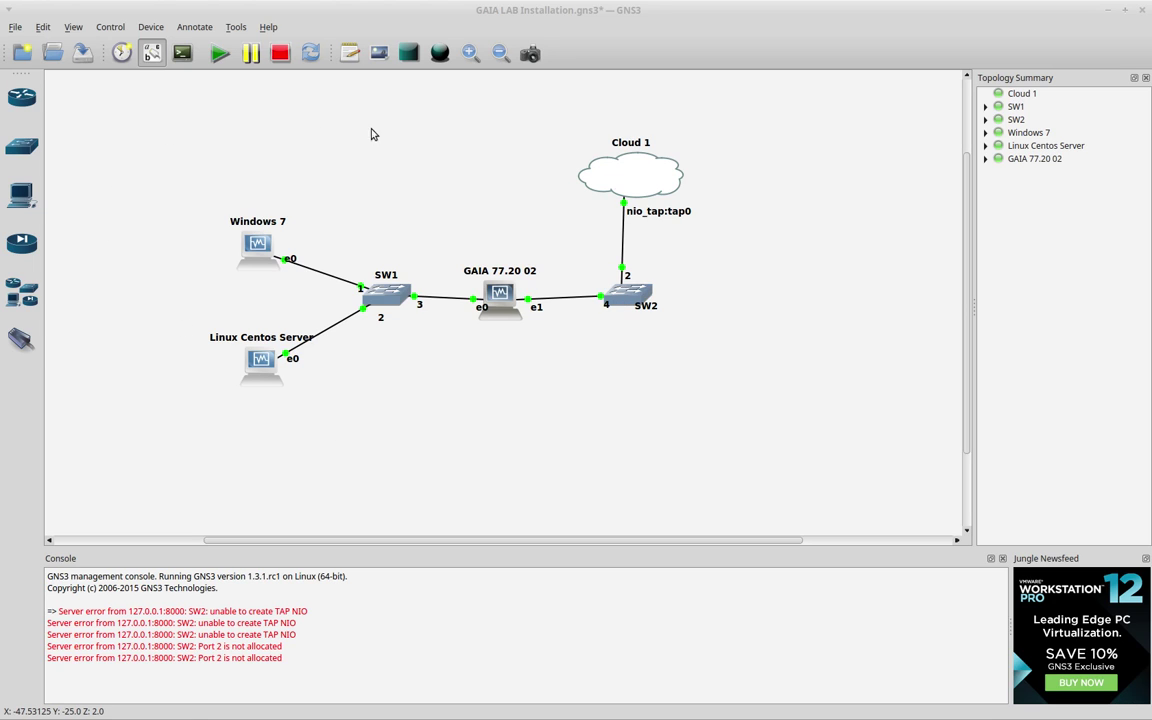
Switch to the GAIA 77.20 02 VirtualBox console showing the GAIA02> prompt
drag(190, 173, 288, 298)
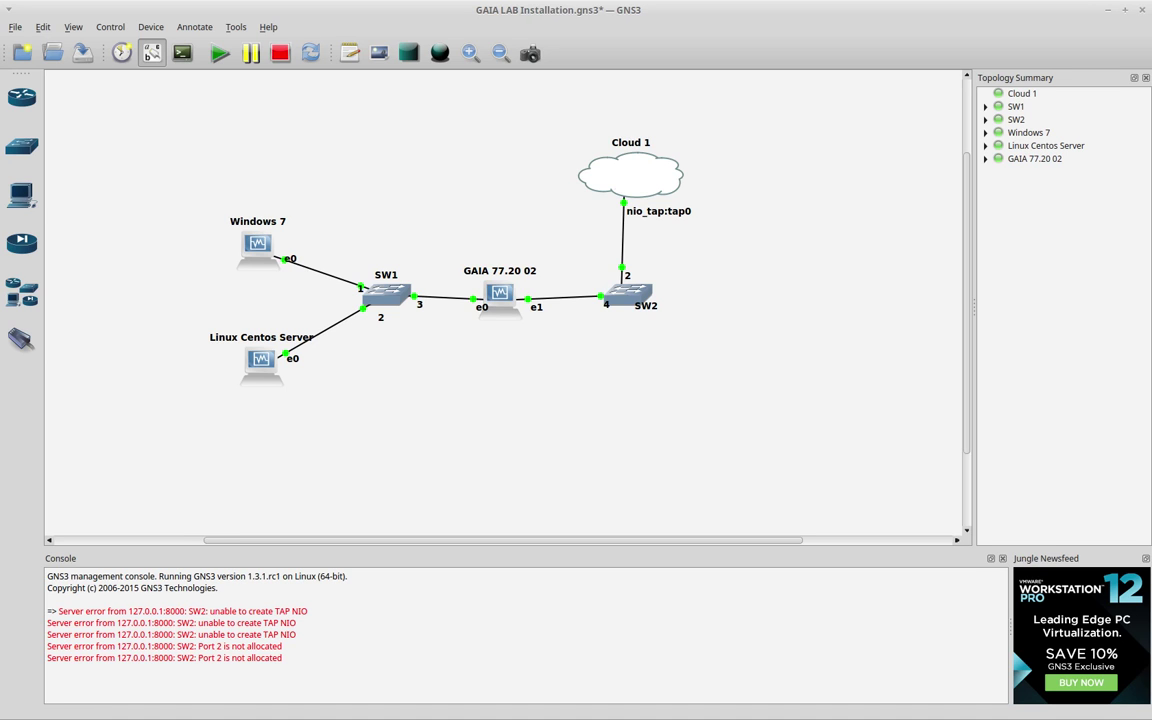
key(alt+Tab)
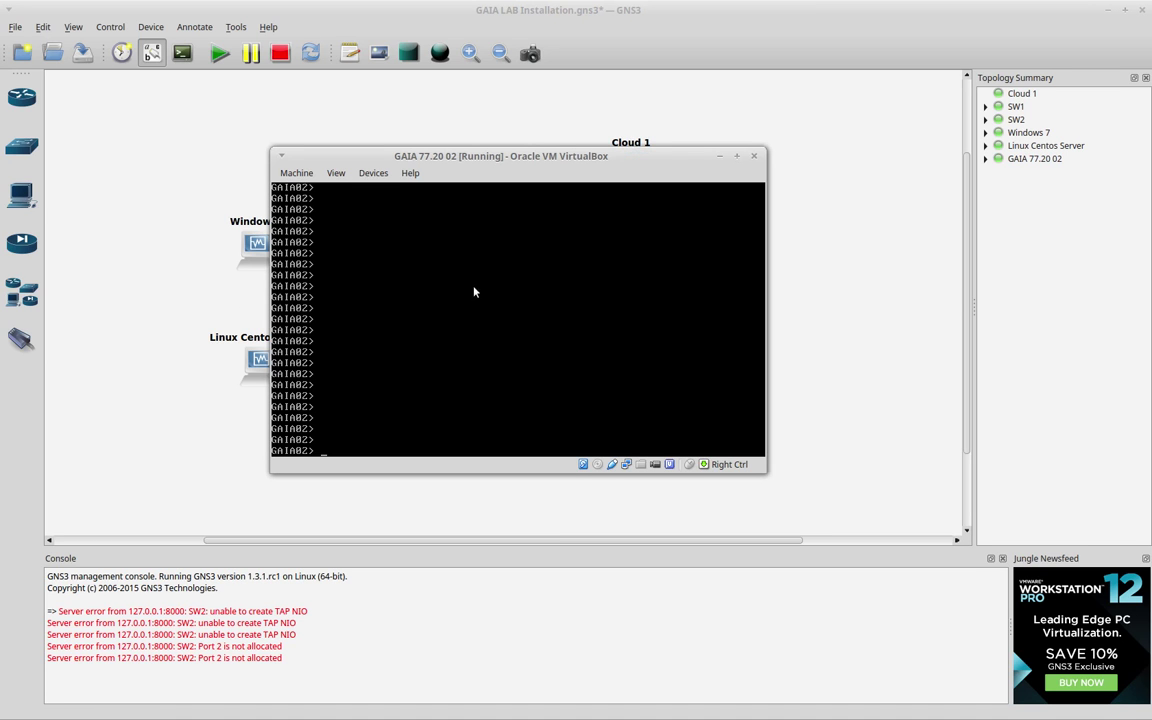
Move the GAIA console aside and wake the CentOS server's lock screen
drag(479, 157, 828, 101)
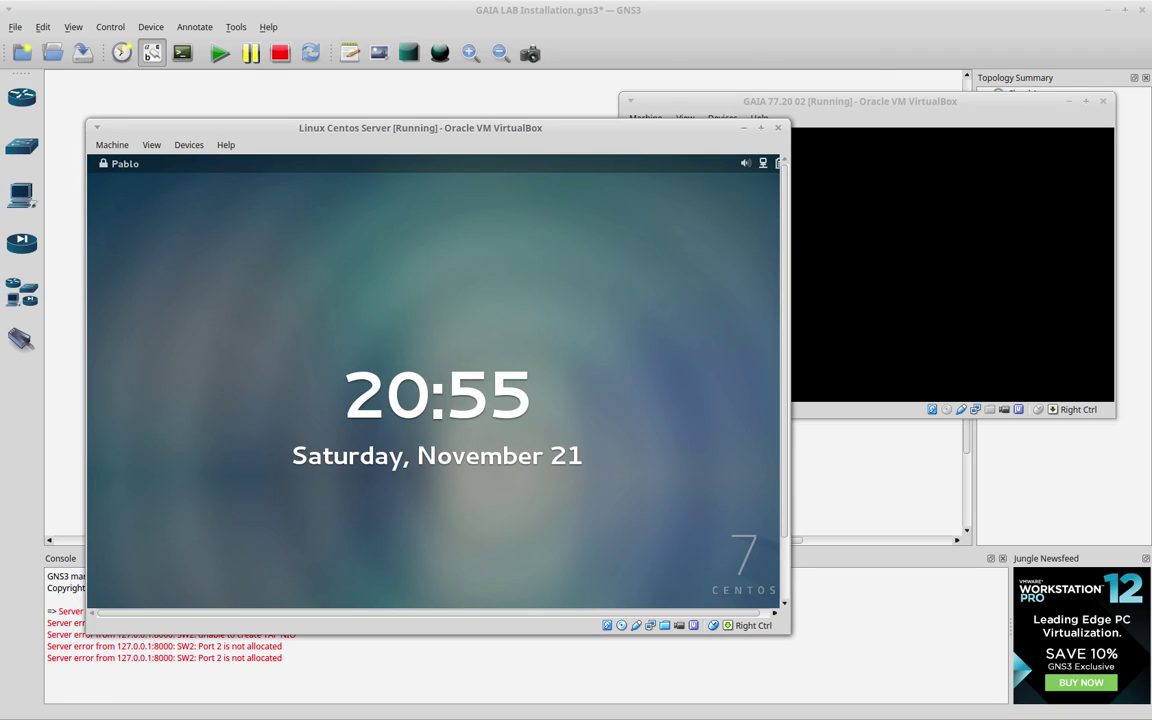
click(429, 311)
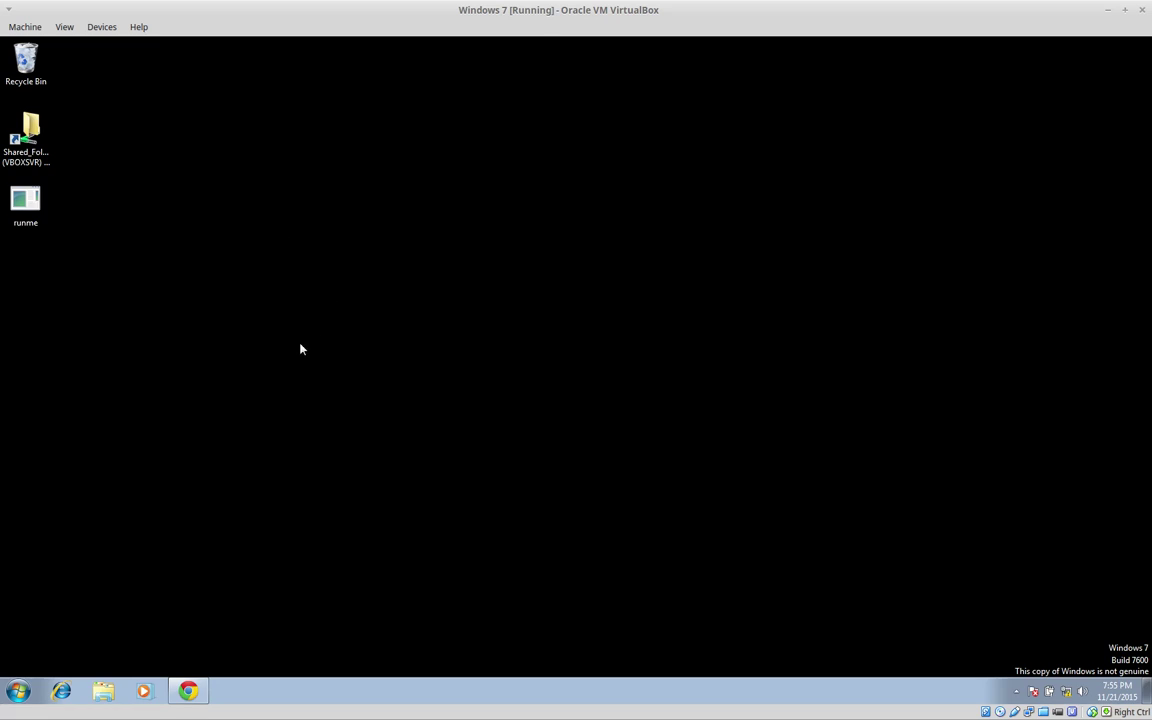
Launch SmartDashboard R77.20 from the Start menu, then bring up Chrome's Gaia Portal login page
click(20, 690)
click(20, 690)
click(20, 690)
click(60, 627)
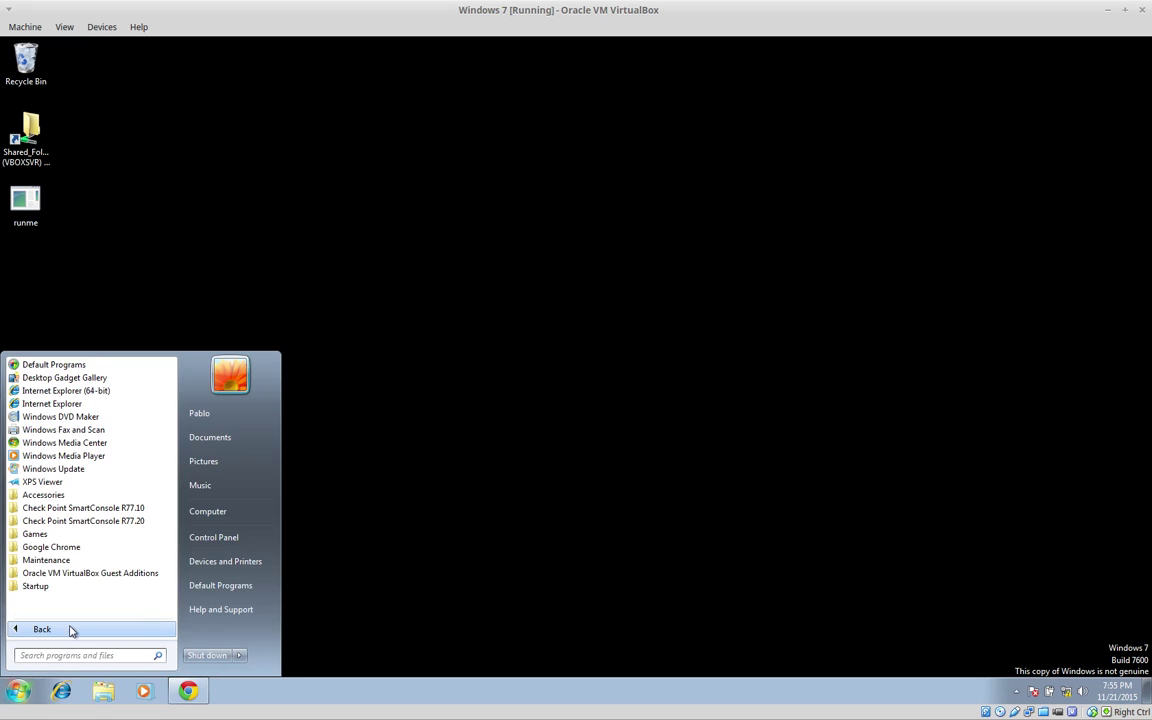
click(95, 522)
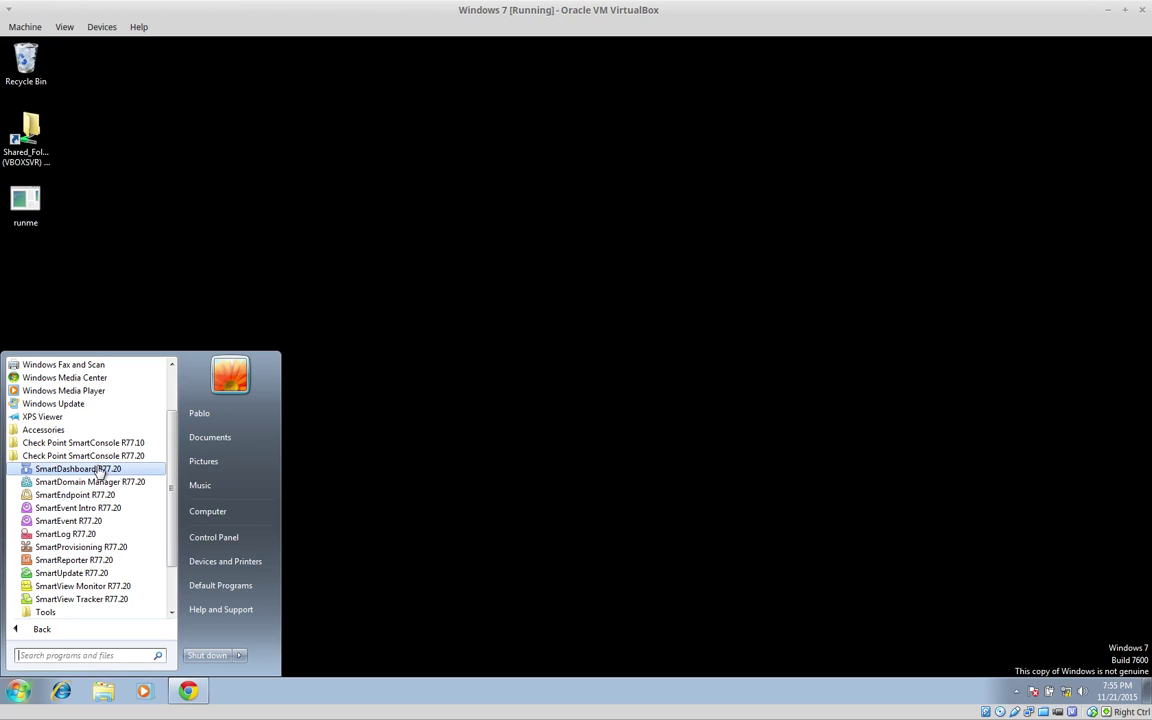
click(100, 470)
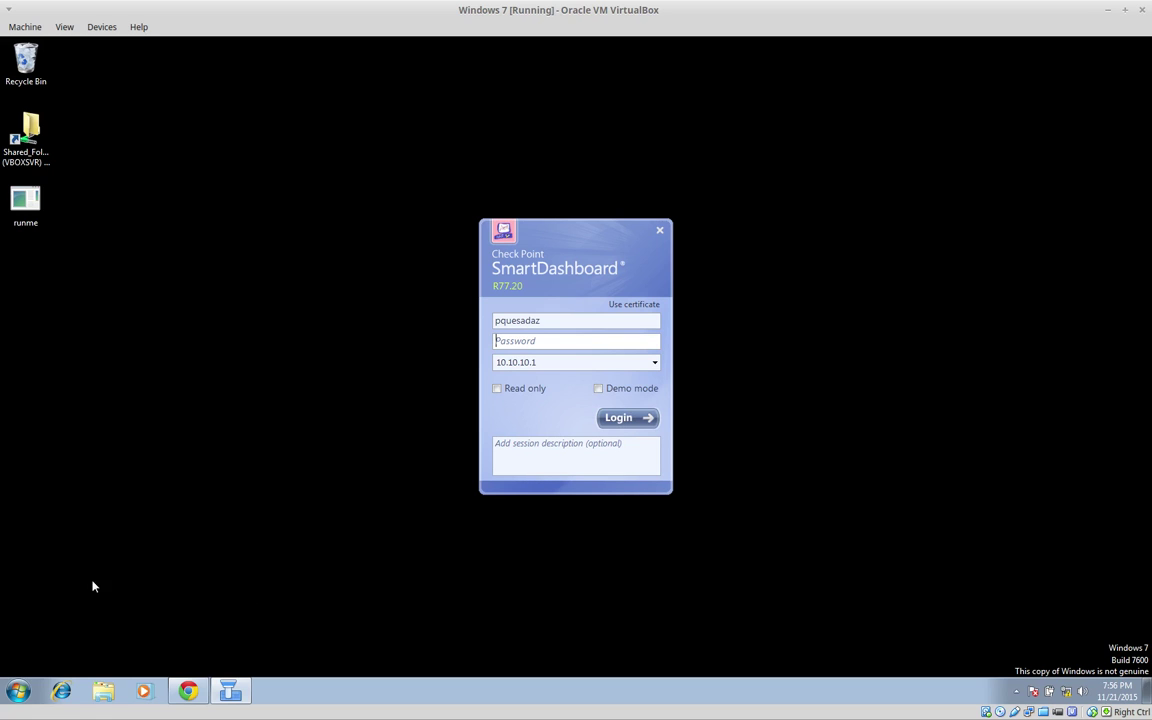
click(188, 691)
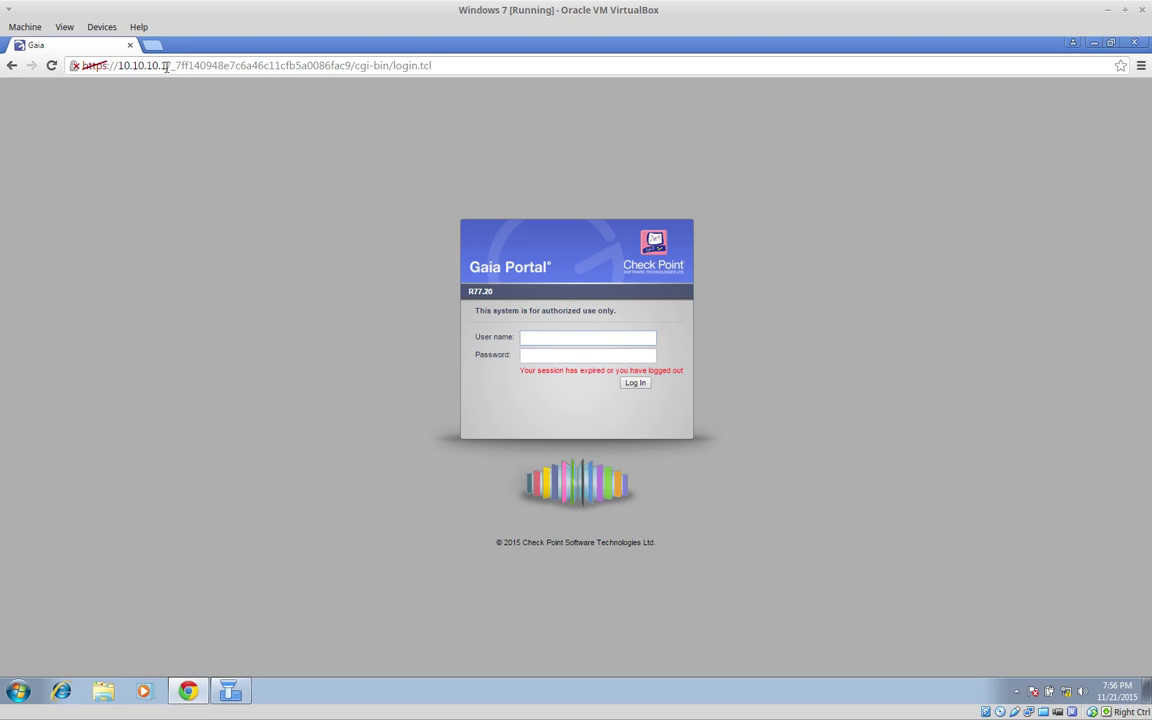
Log in to Gaia Portal as admin with the account password and open Network Interfaces
click(413, 65)
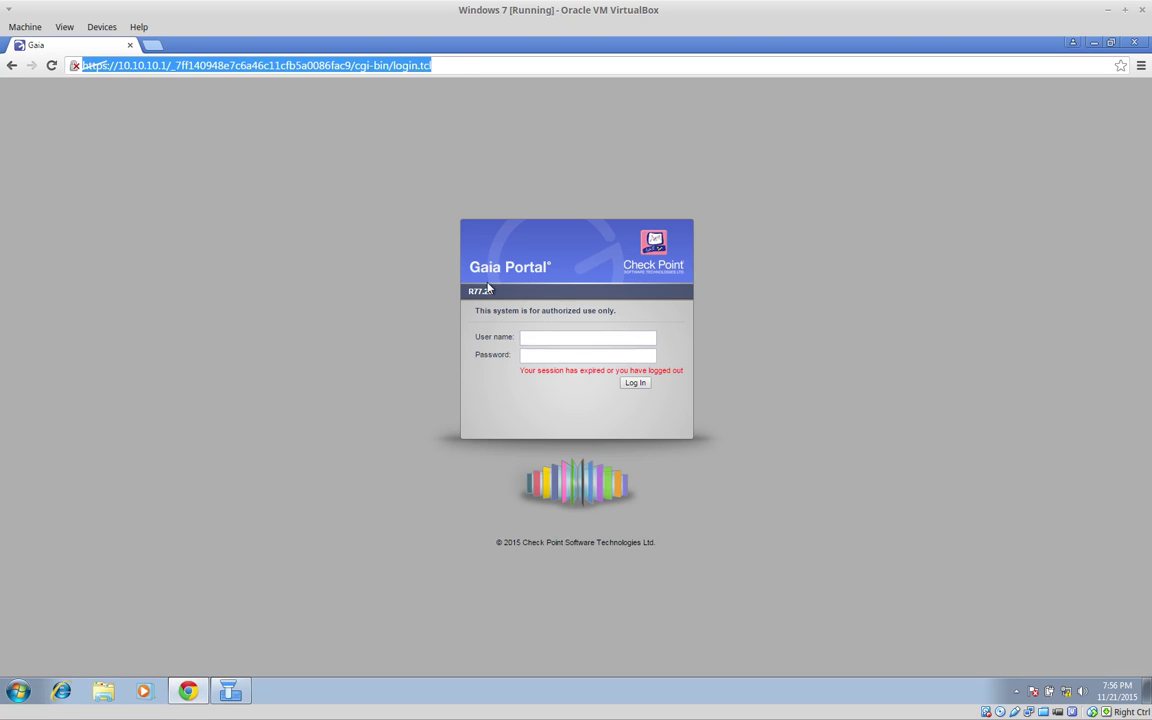
click(570, 339)
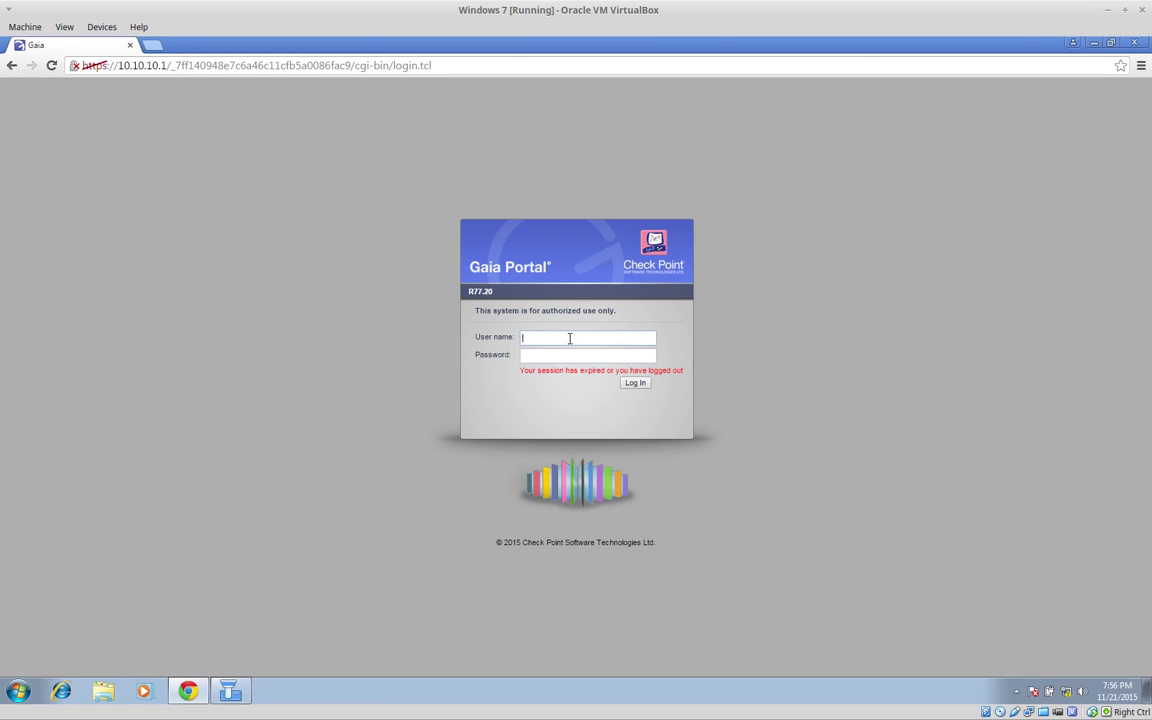
text(admin)
key(Tab)
text(**********)
click(632, 388)
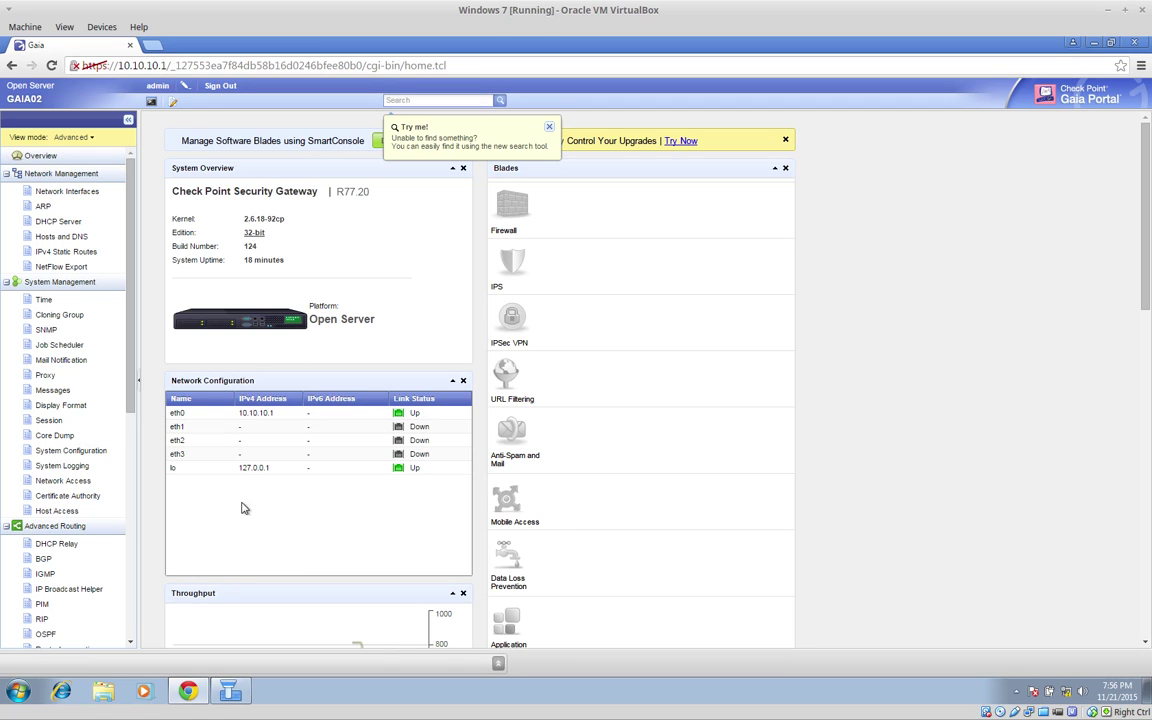
click(70, 192)
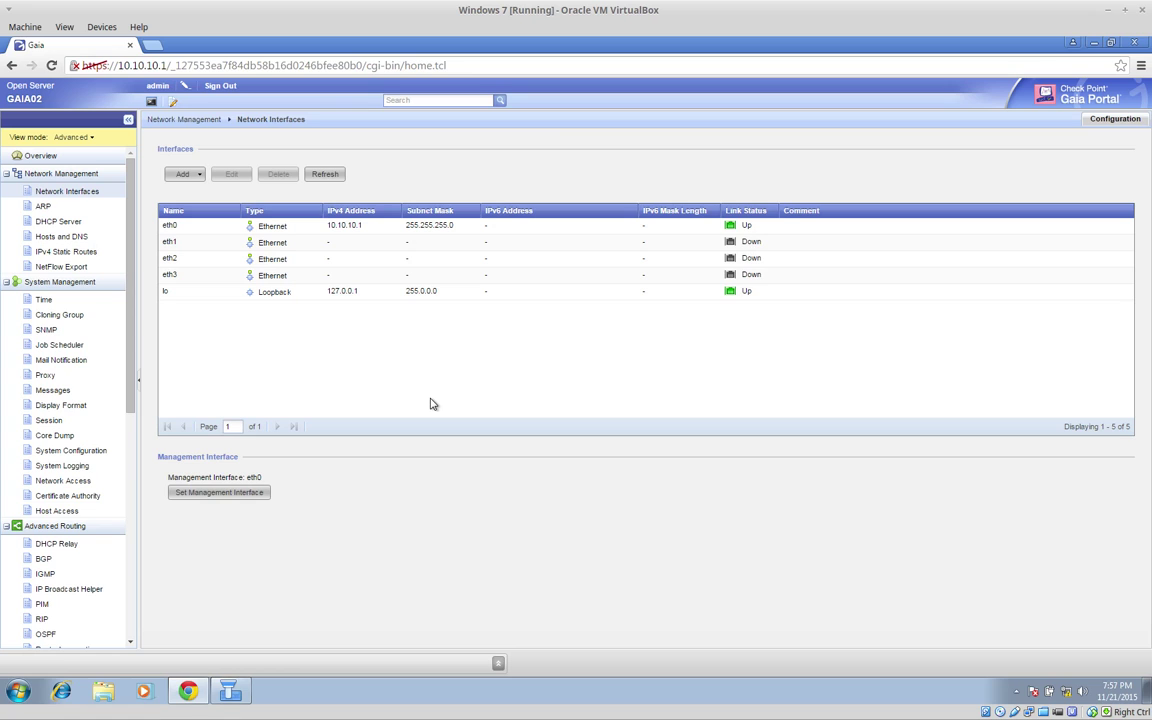
Edit eth0, set its comment to Internal_Network, and save
click(274, 235)
right_click(274, 235)
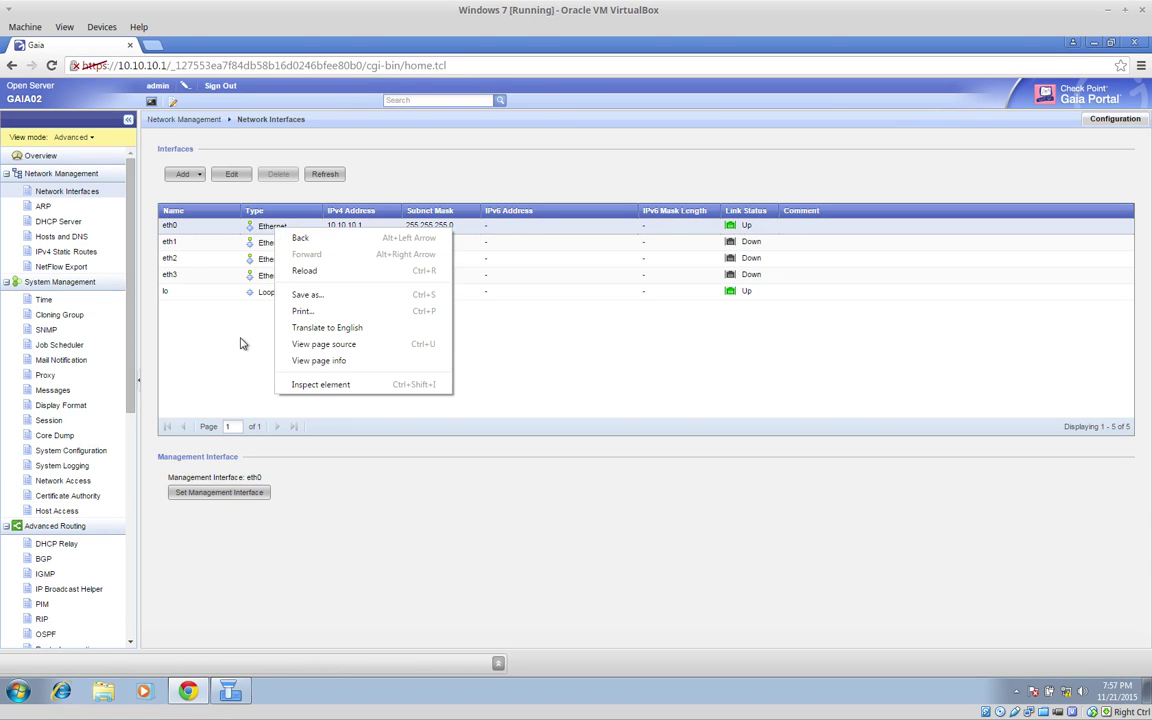
click(228, 229)
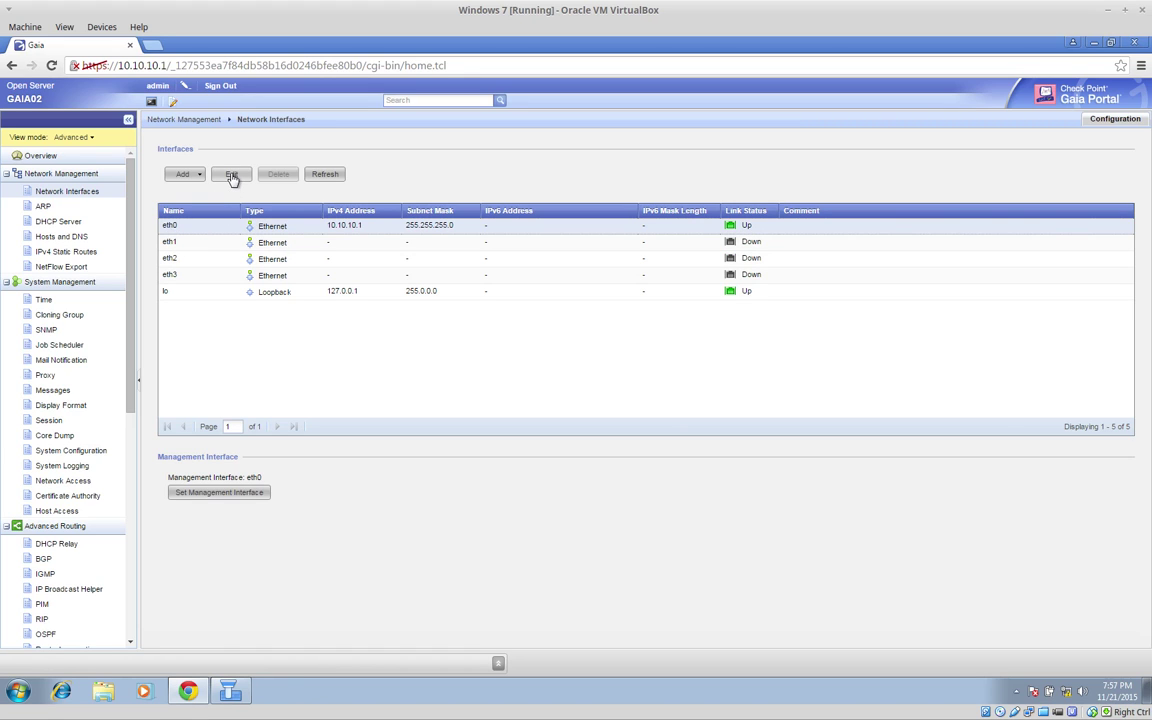
click(225, 174)
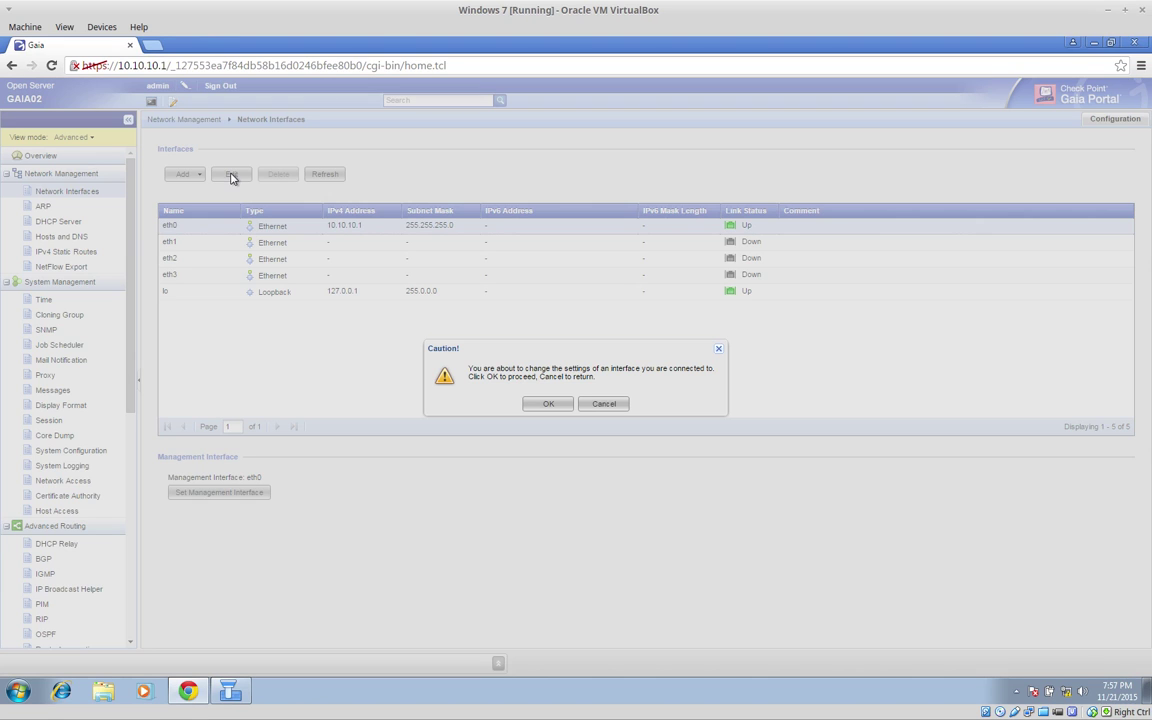
click(544, 405)
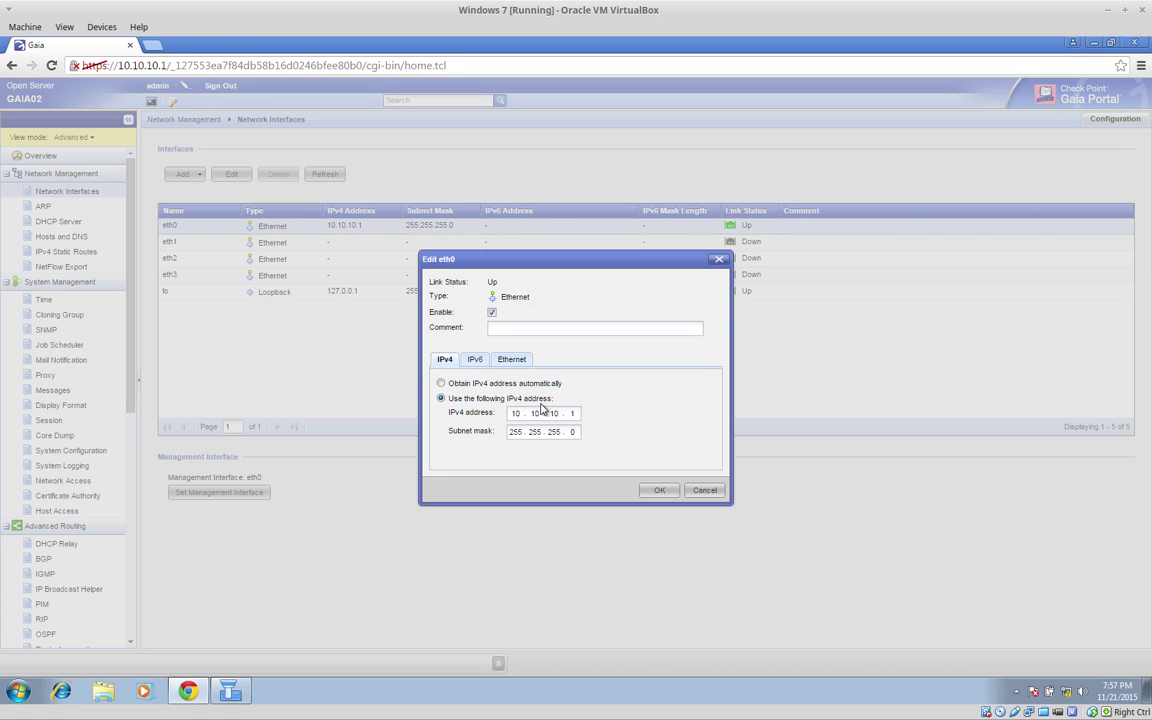
click(522, 330)
text(Internal_Netw)
key(BackSpace)
key(BackSpace)
text(Network)
click(659, 490)
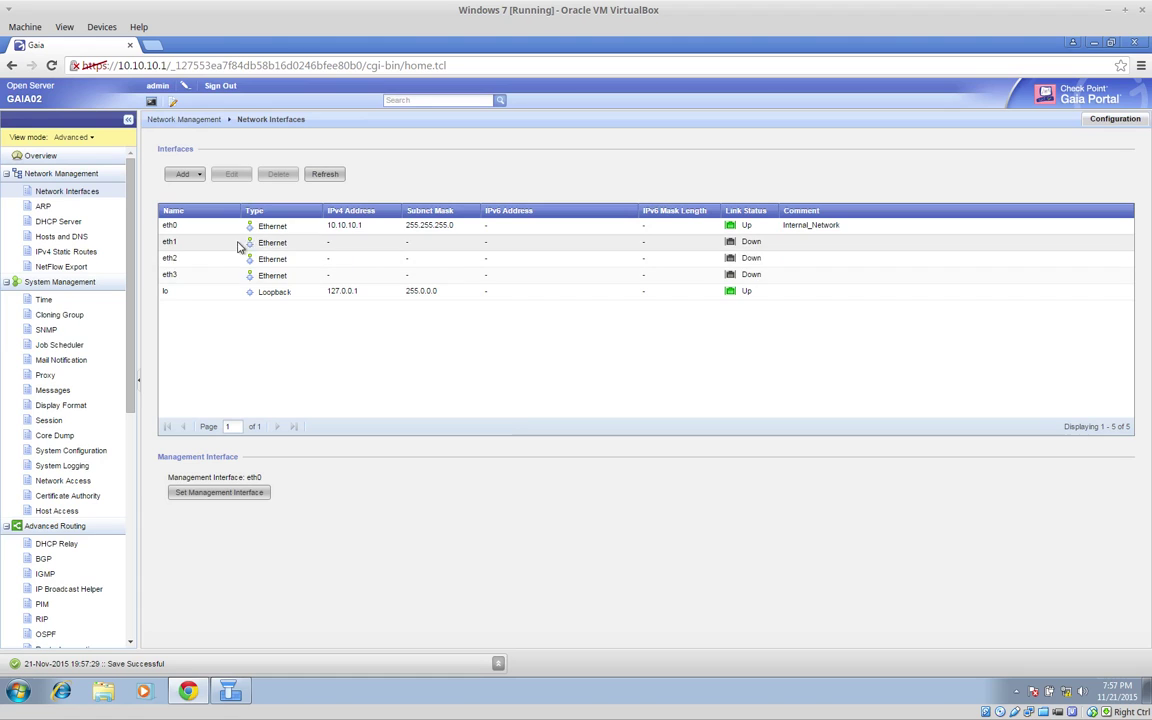
Edit eth1, enable it, and enter the comment Internet
click(216, 246)
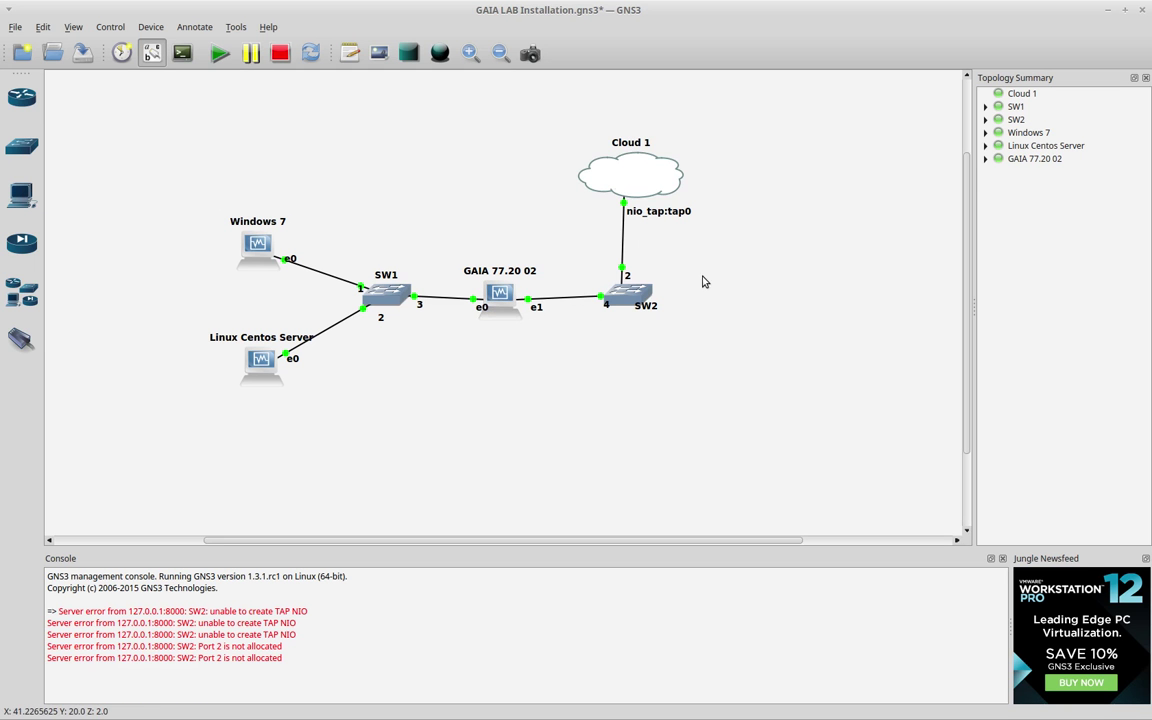
key(alt+Tab)
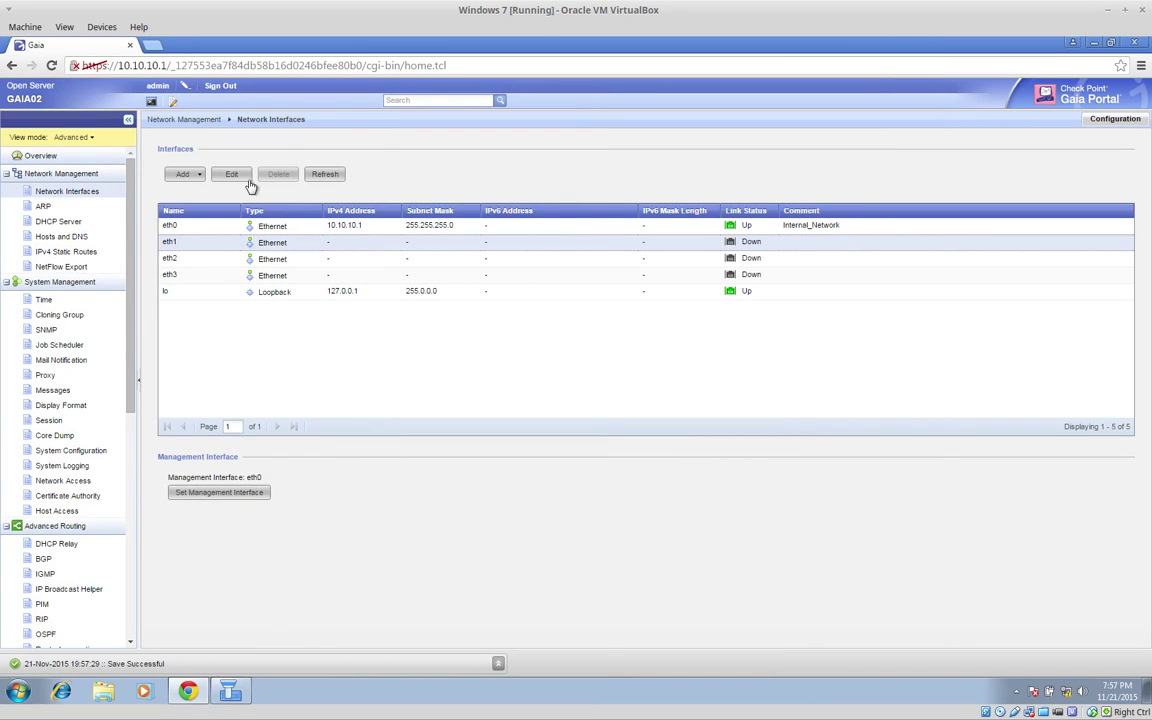
click(233, 175)
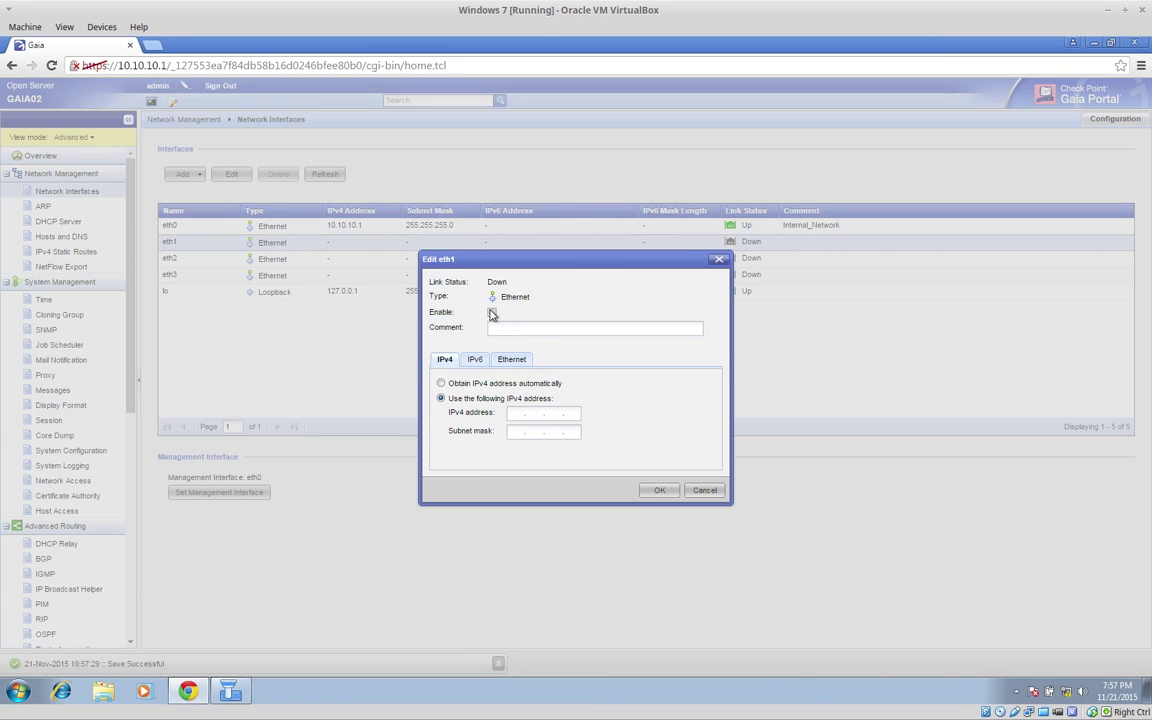
click(492, 313)
text(Internet)
click(515, 413)
Run ifconfig in the host terminal to find tap0's address 10.255.255.1
key(alt+Tab)
key(Return)
key(Return)
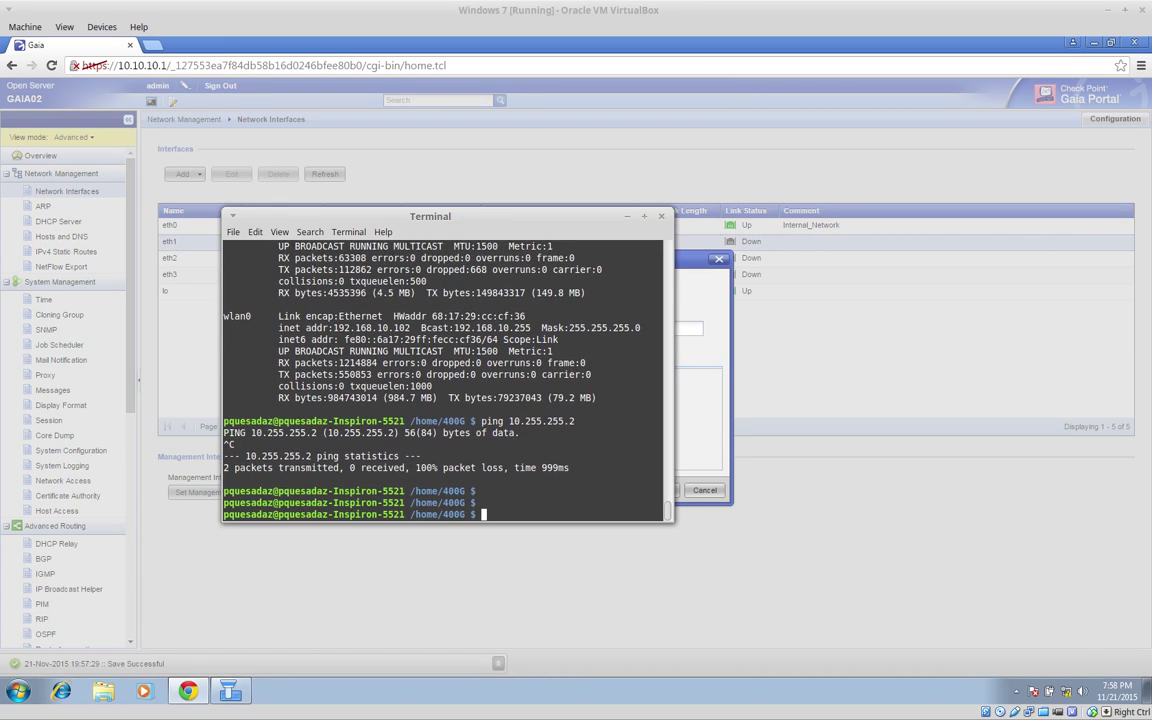
key(Return)
key(Return)
key(Return)
text(ifconfig)
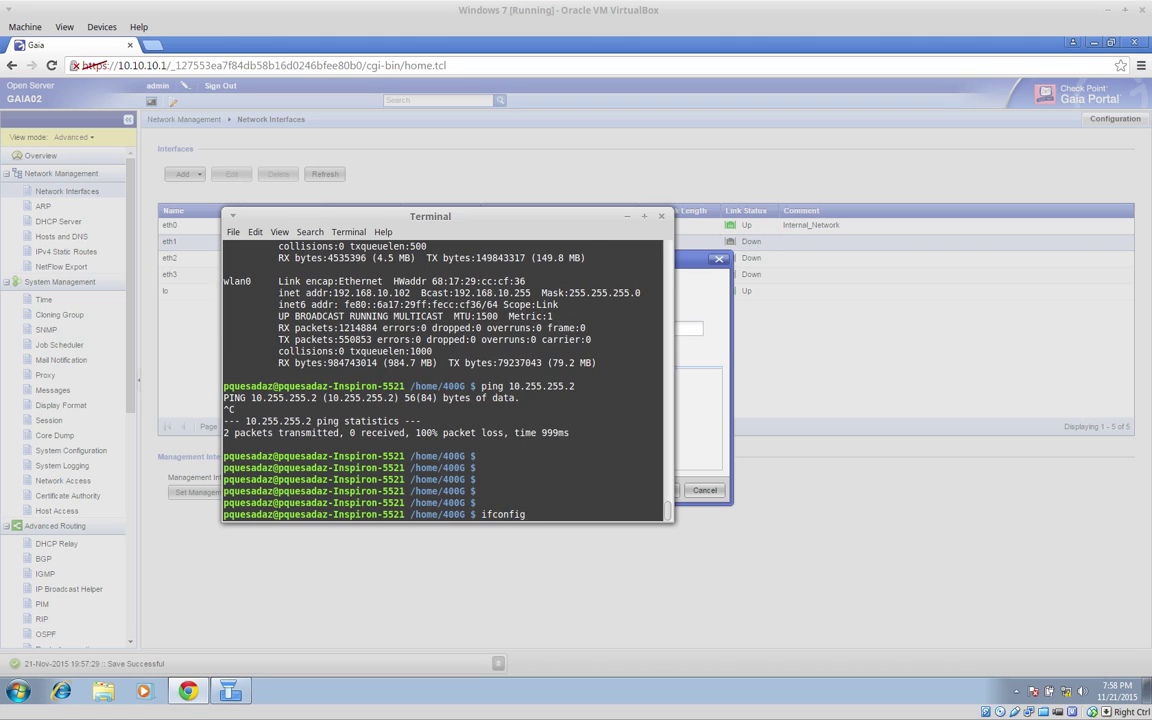
key(Return)
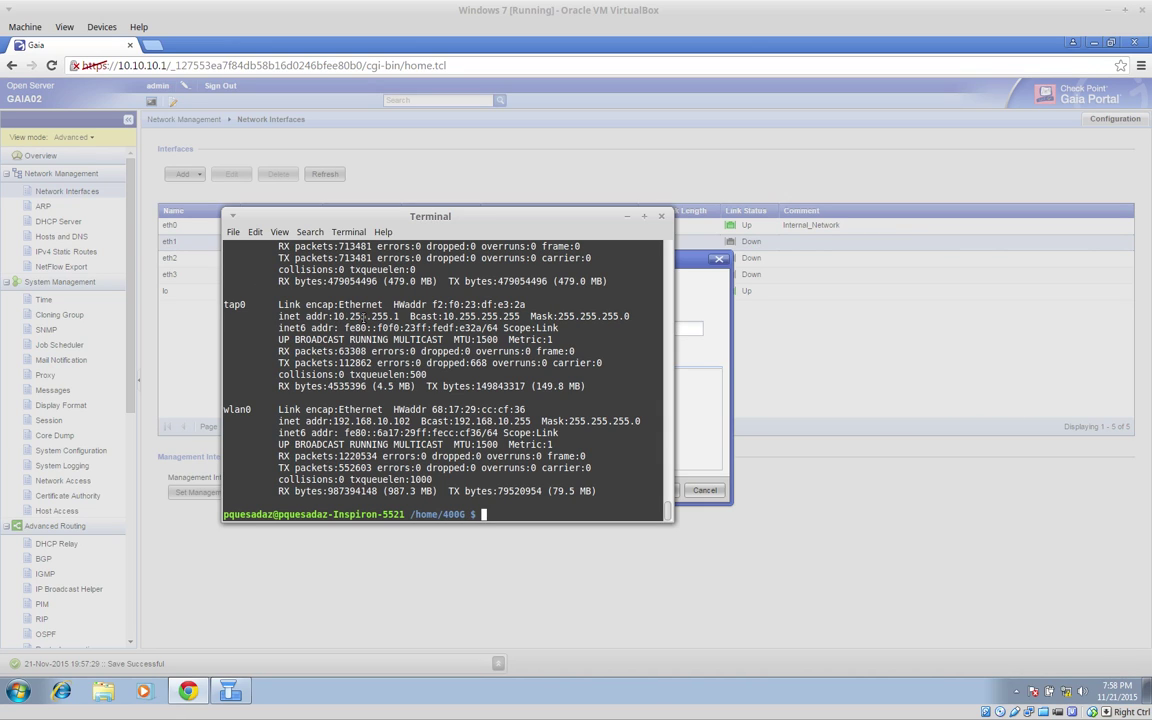
double_click(366, 316)
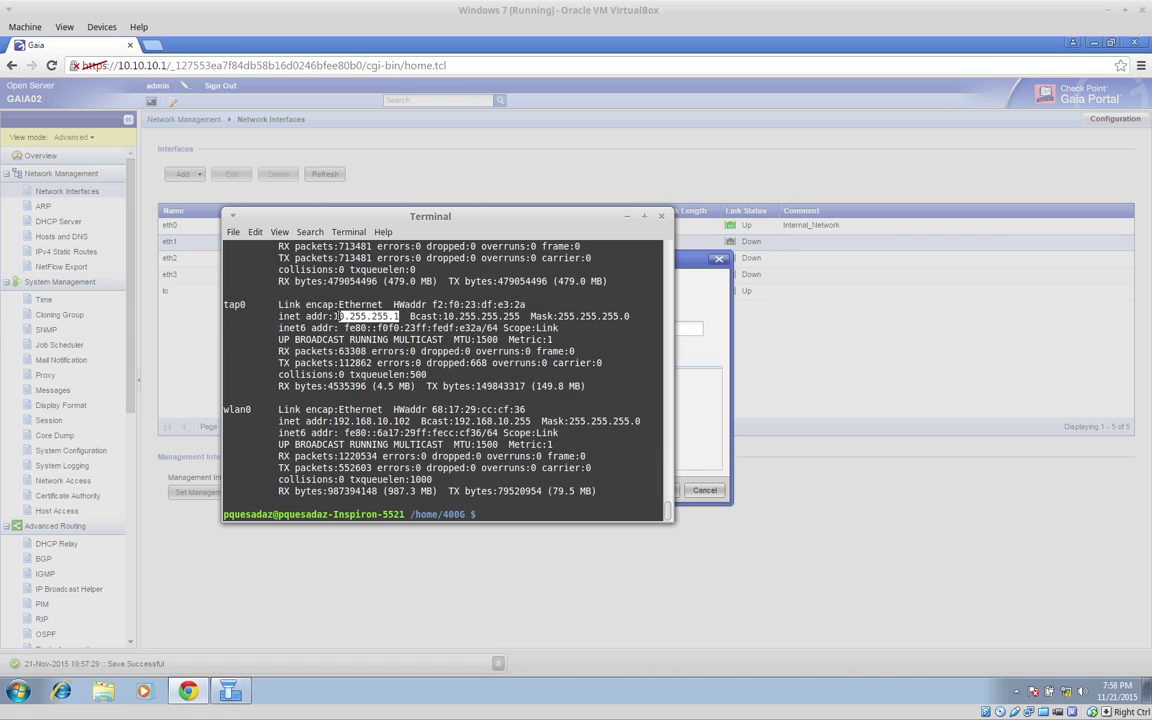
click(352, 339)
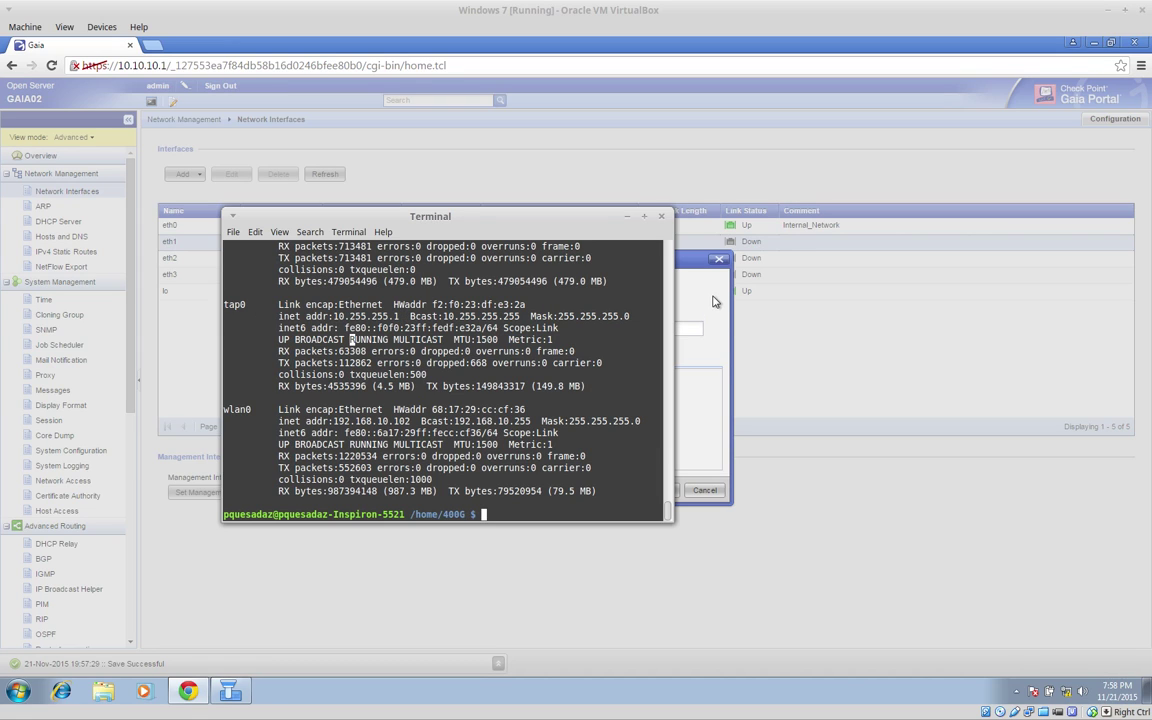
Back in the Edit eth1 dialog, begin typing the IPv4 address
click(676, 306)
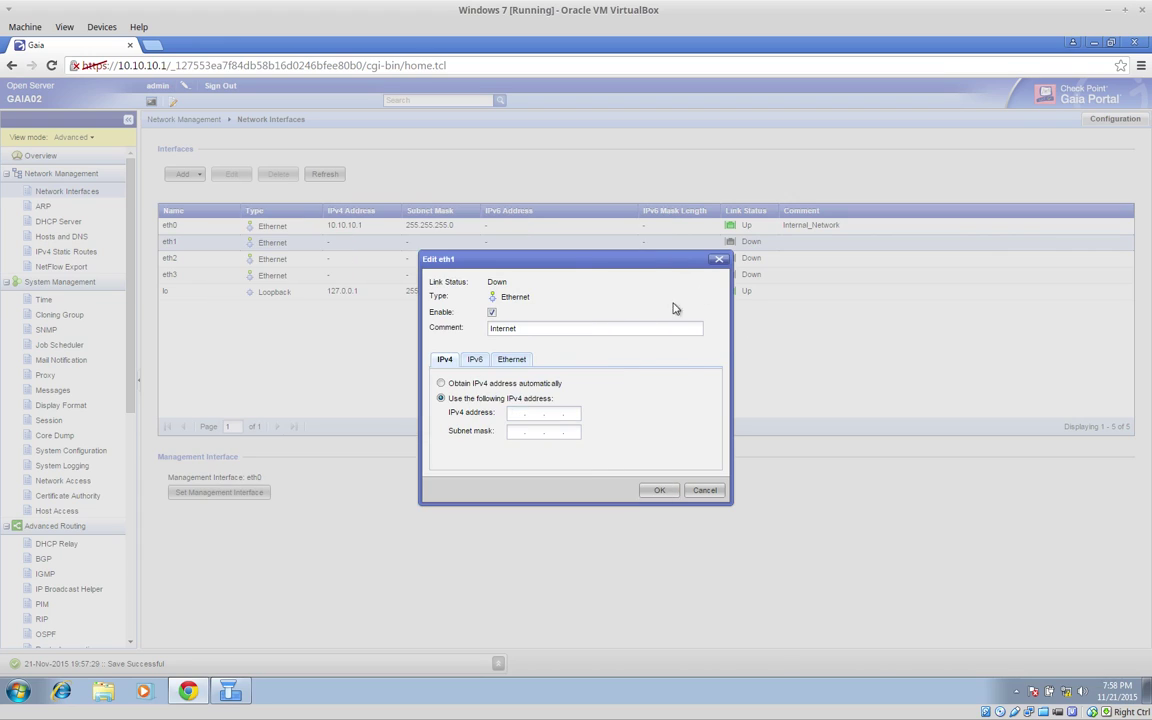
click(513, 411)
text(10.055..)
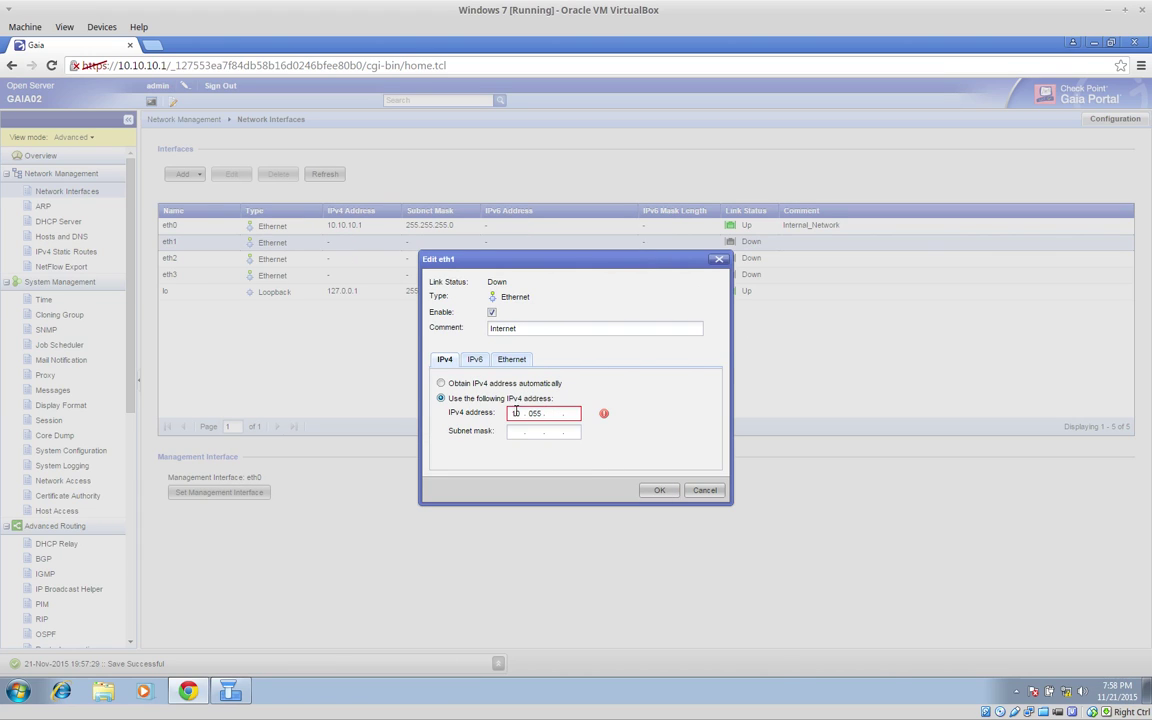
Set eth1's IPv4 address to 10.255.255.2 with mask 255.255.255.0 and save it
double_click(534, 413)
text(255255)
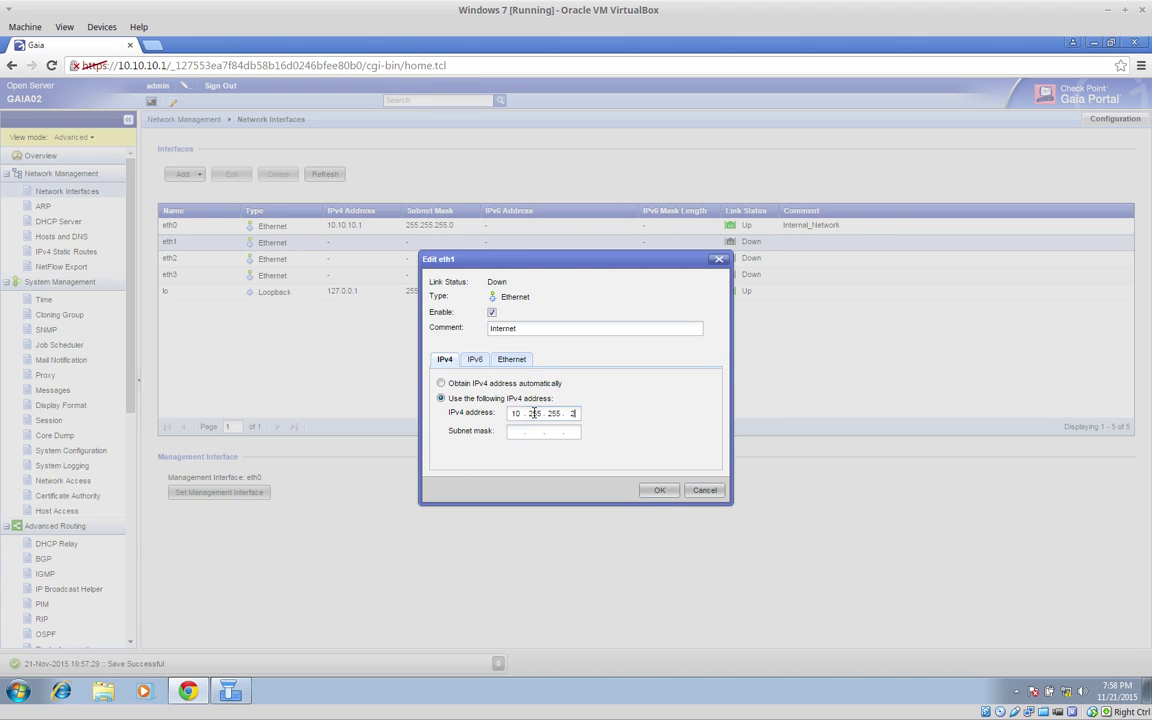
text(25555)
key(BackSpace)
key(BackSpace)
text(255 . 255)
click(656, 491)
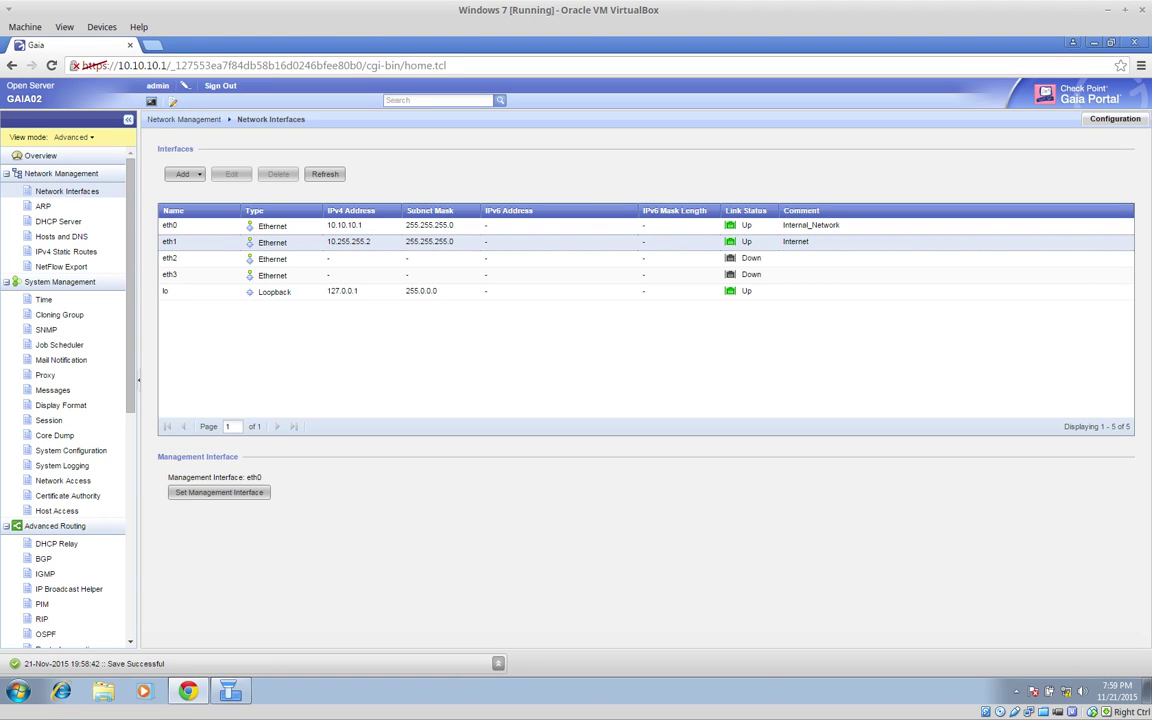
key(alt+Tab)
Run 'show interface eth0' at the GAIA02> console prompt
click(848, 386)
key(alt+Tab)
key(alt+Tab)
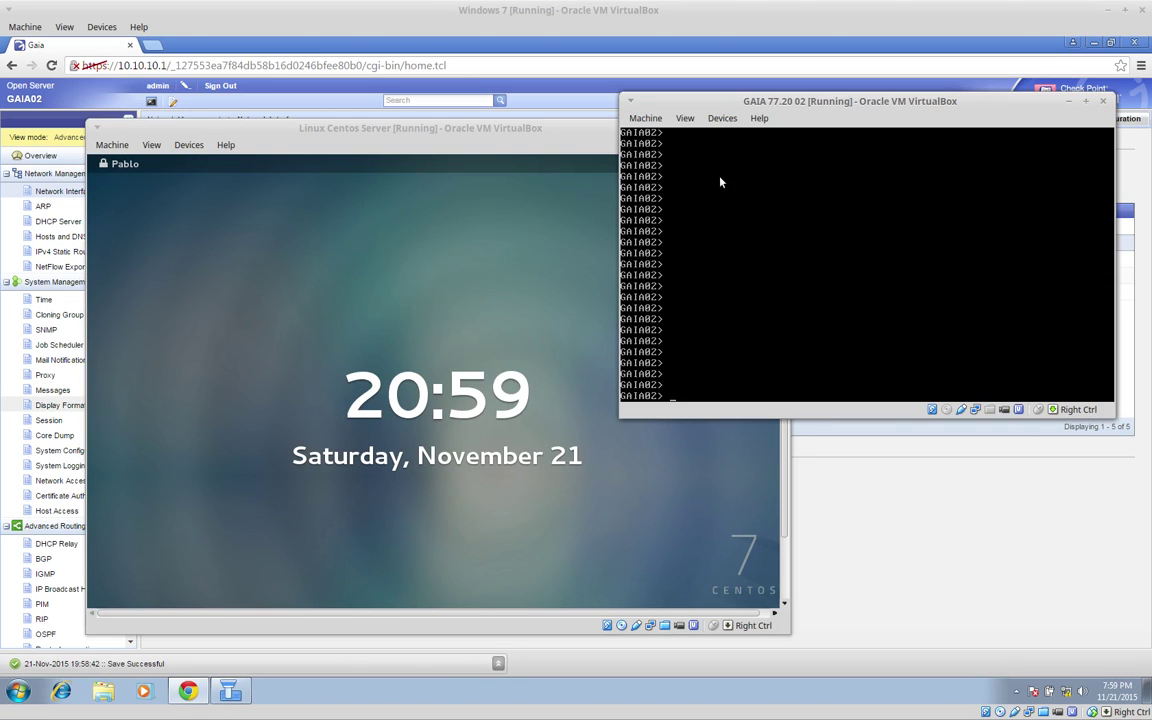
click(720, 182)
text(show int)
key(Tab)
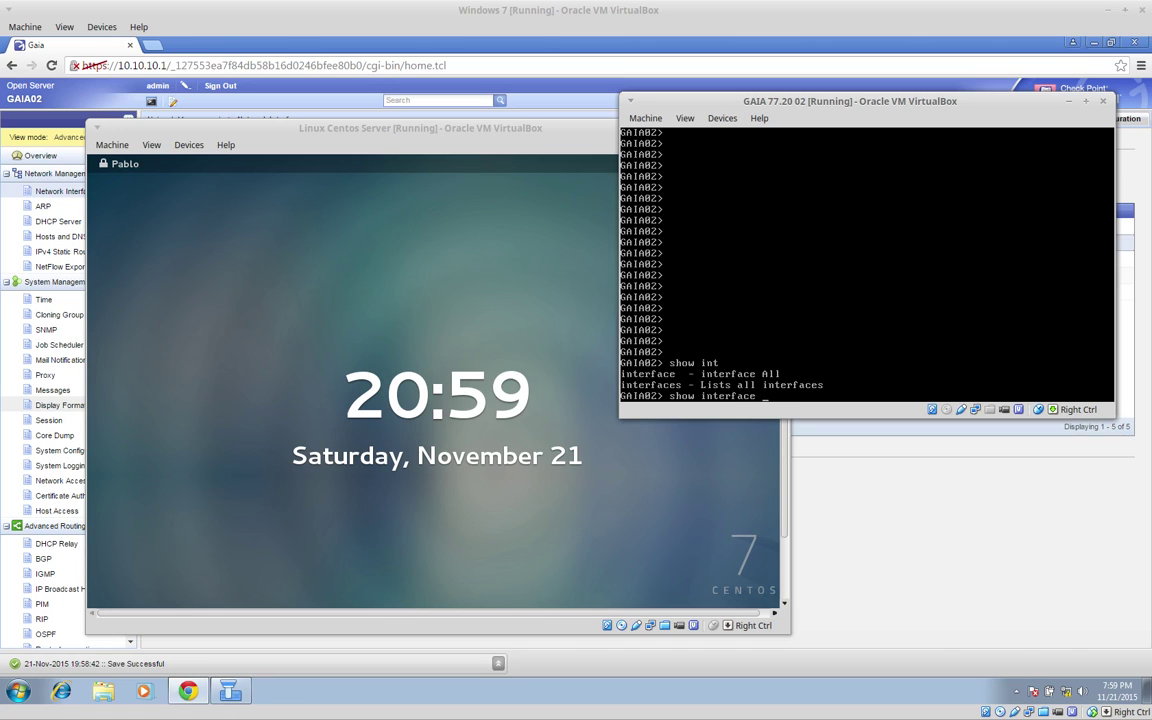
text(eth0)
key(Return)
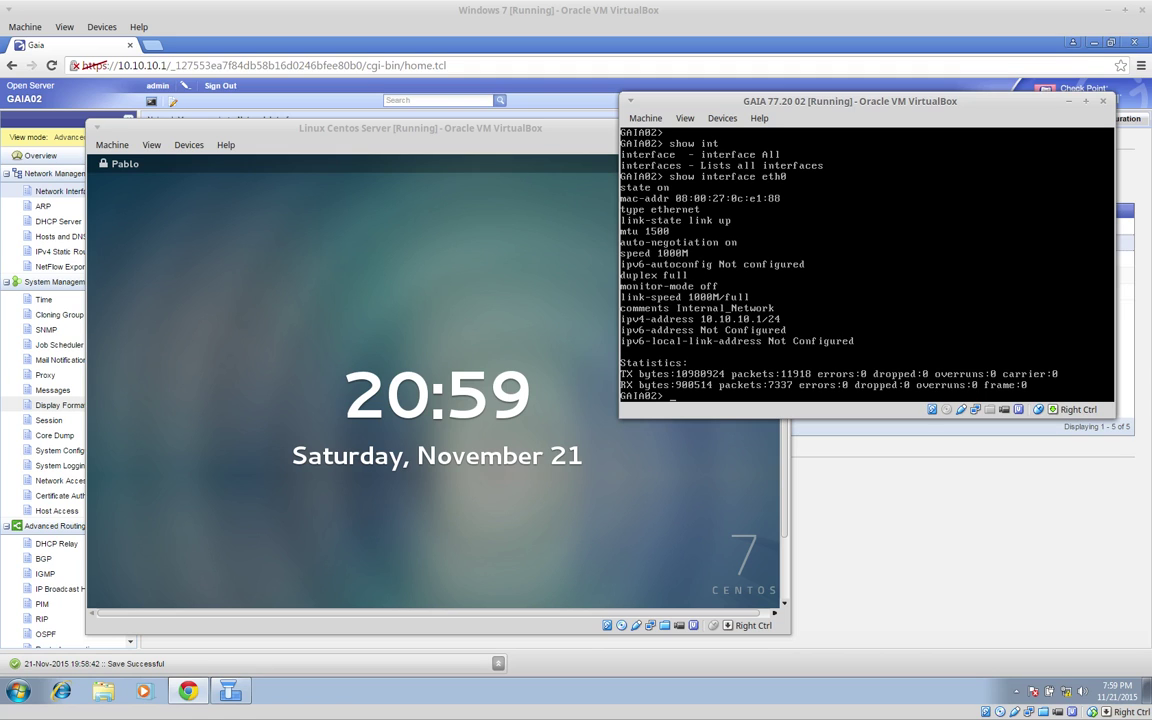
Run 'show interface eth1', then return to the Windows 7 VM
key(Up)
key(BackSpace)
text(1)
key(Return)
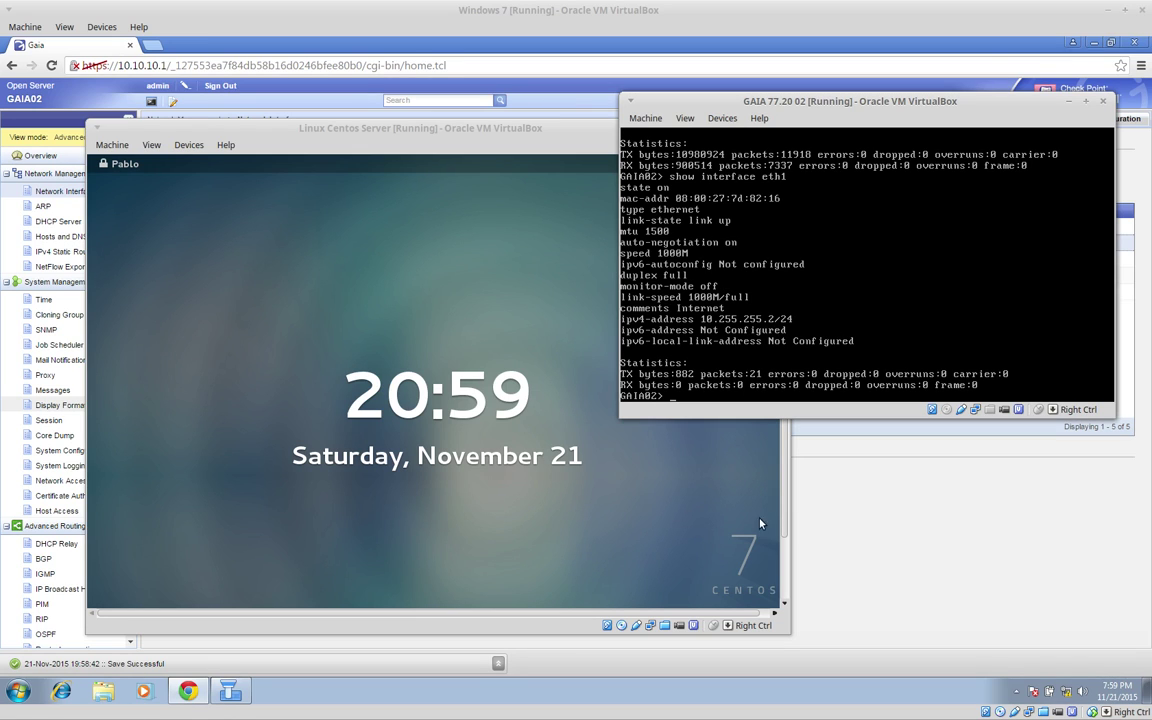
click(857, 526)
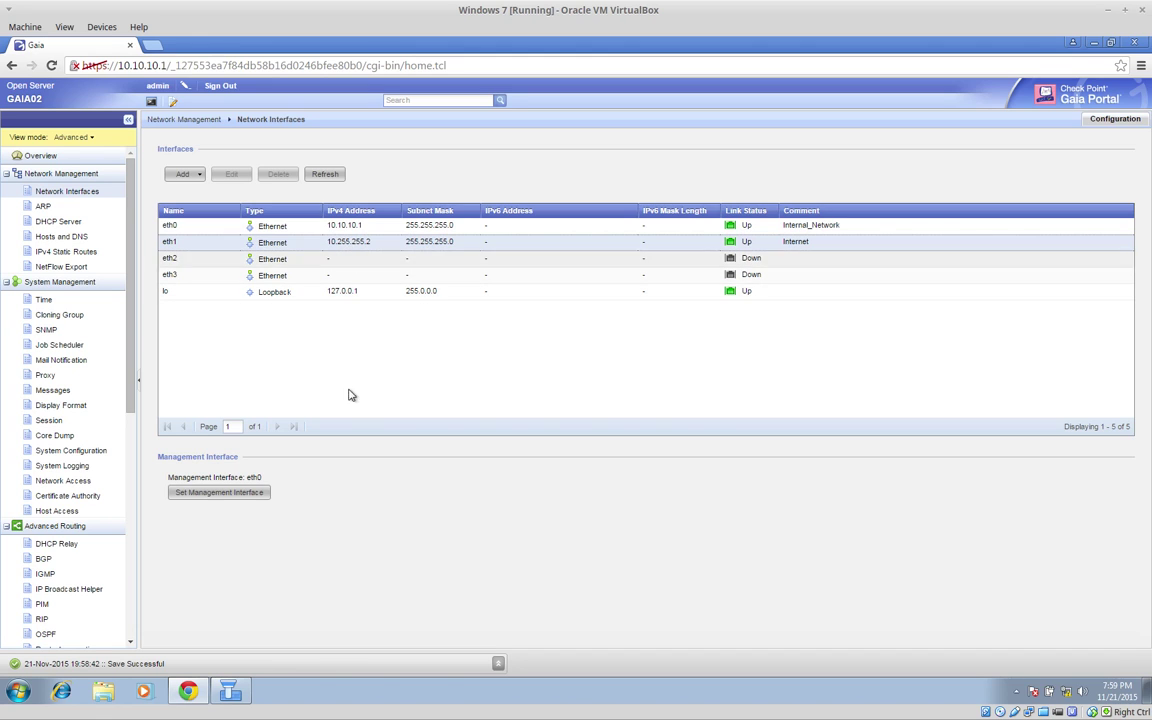
Log in to SmartDashboard on server 10.10.10.1 as admin with the password
click(226, 691)
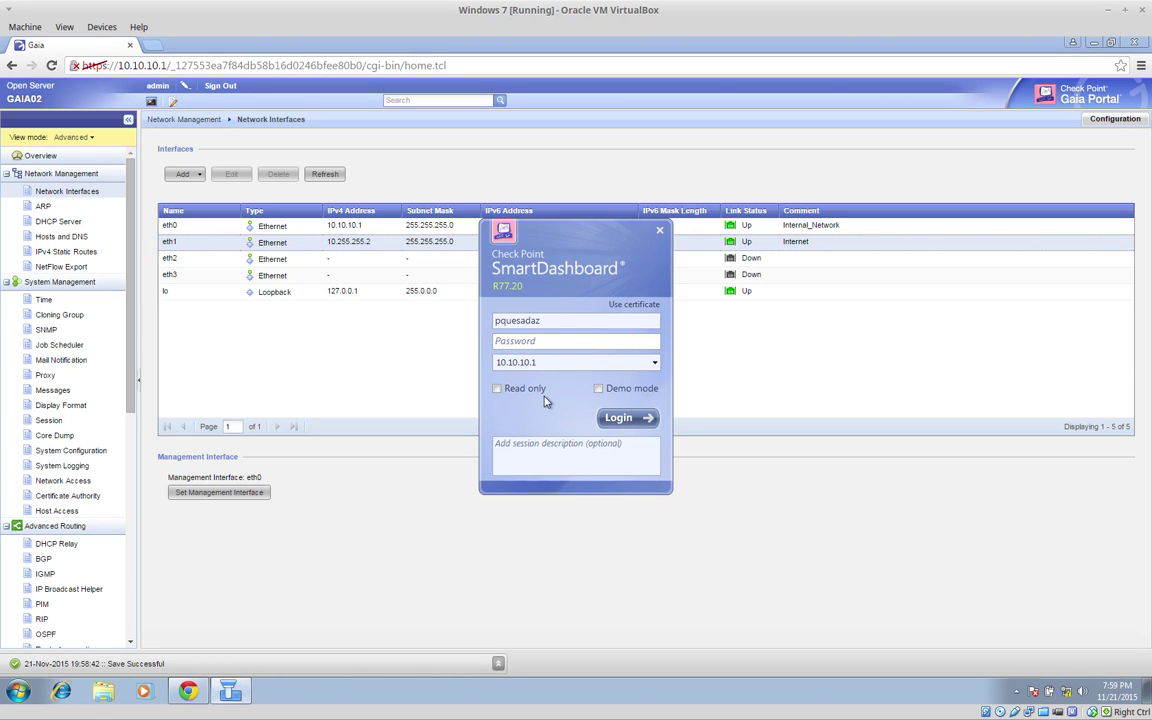
drag(541, 240, 525, 213)
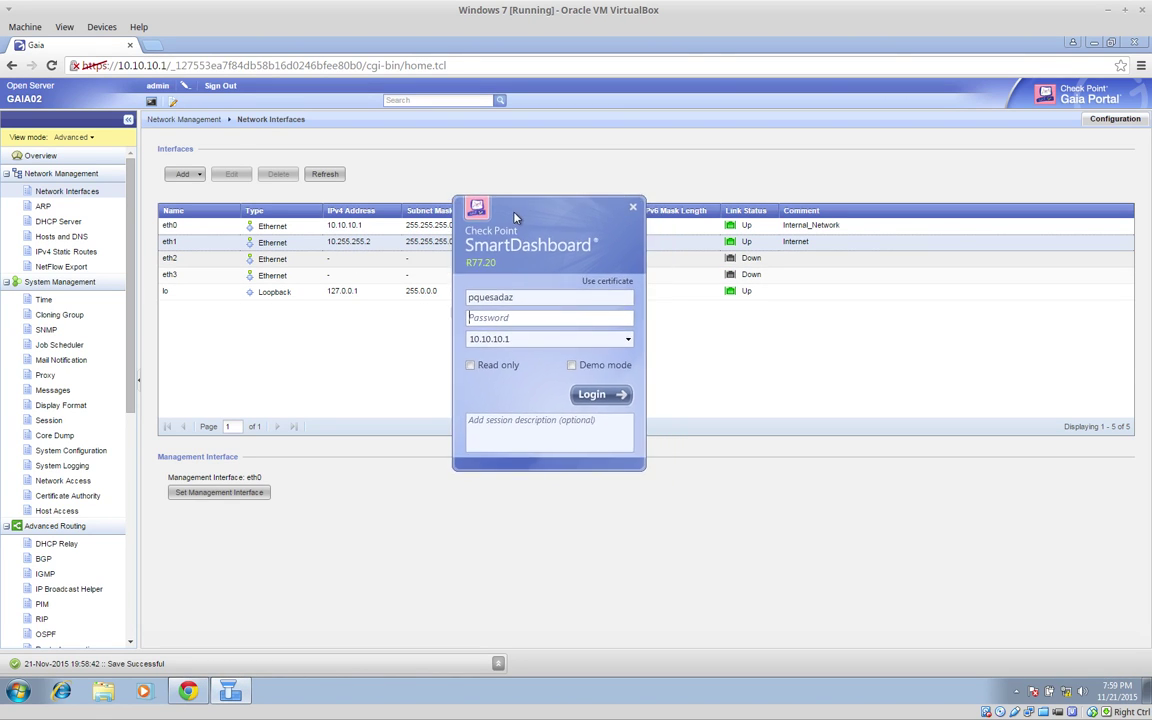
click(528, 317)
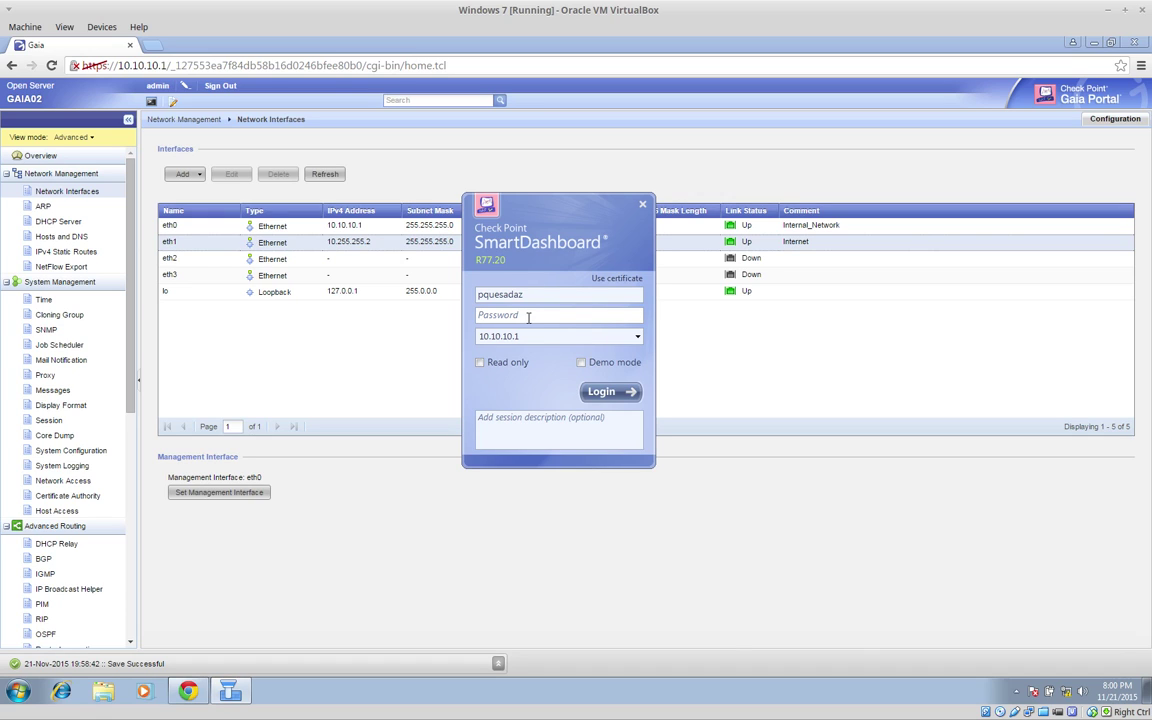
click(528, 317)
text(•••••••••)
key(Tab)
key(shift+Tab)
key(shift+Tab)
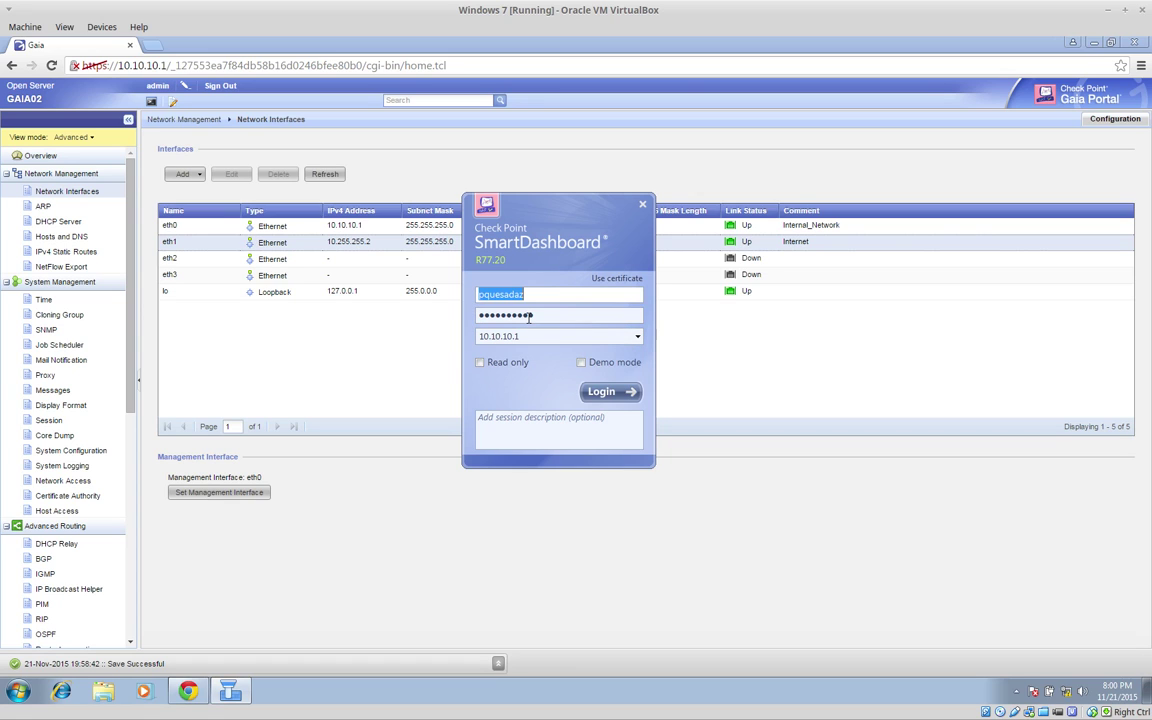
text(admin)
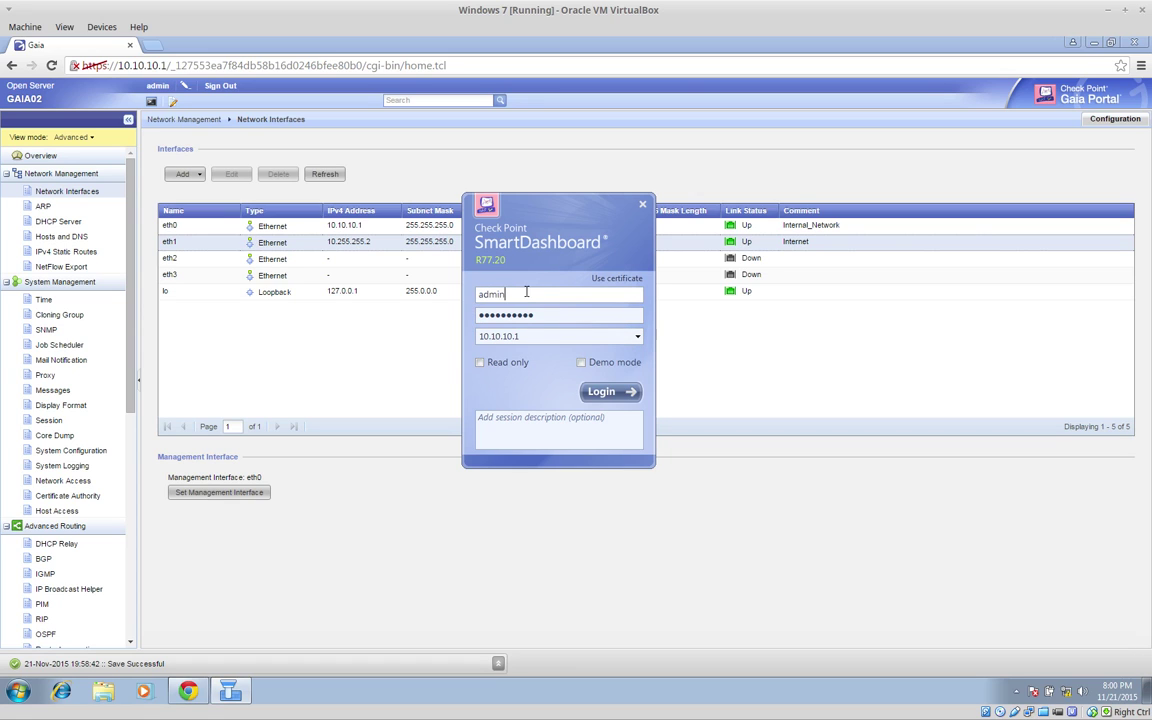
drag(568, 203, 508, 178)
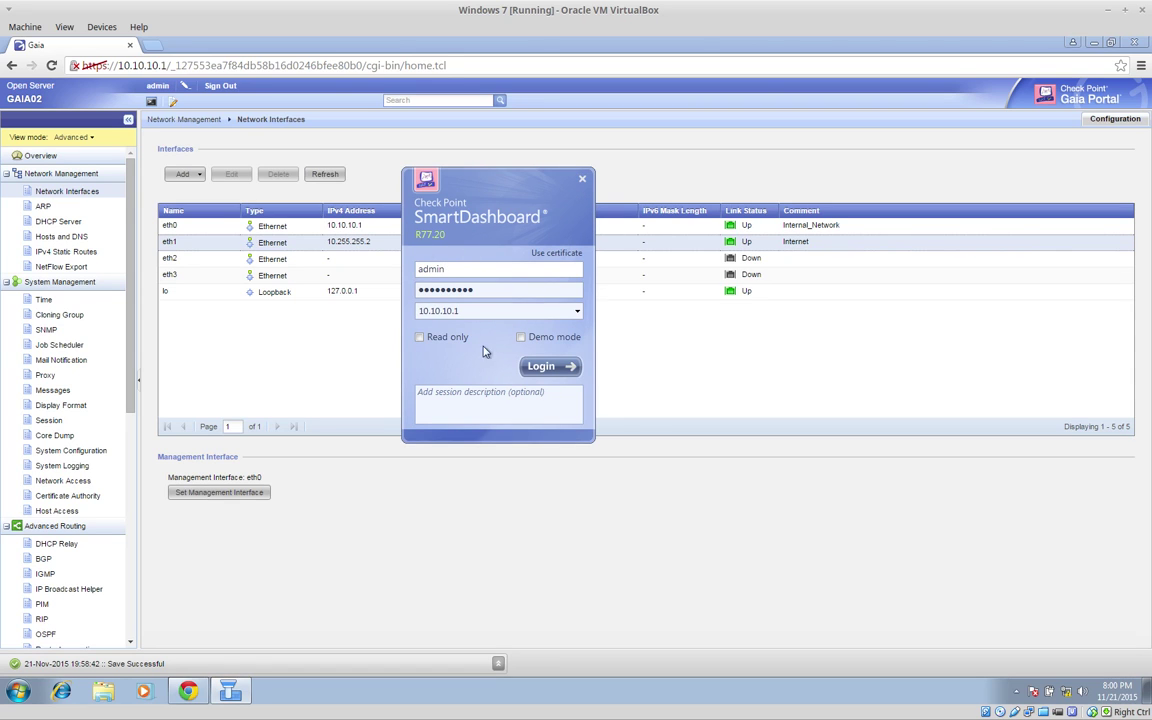
click(548, 366)
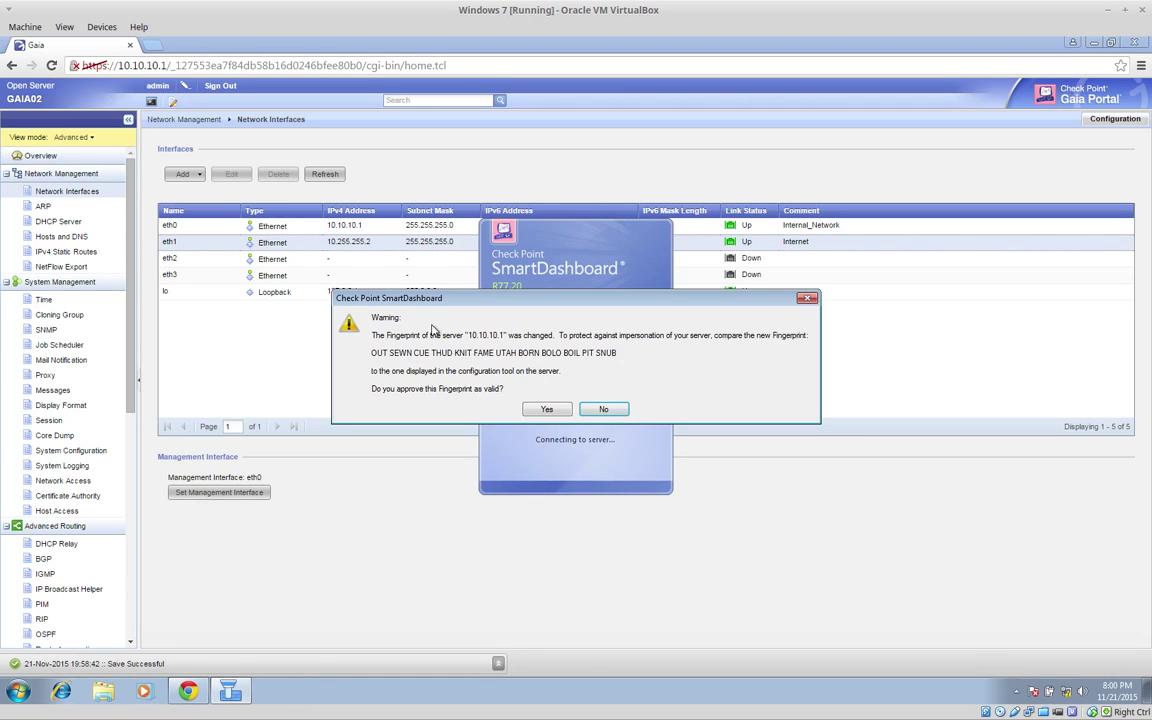
Accept the 10.10.10.1 server's new fingerprint and dismiss the Trial Period notice to finish logging in
drag(393, 298, 398, 242)
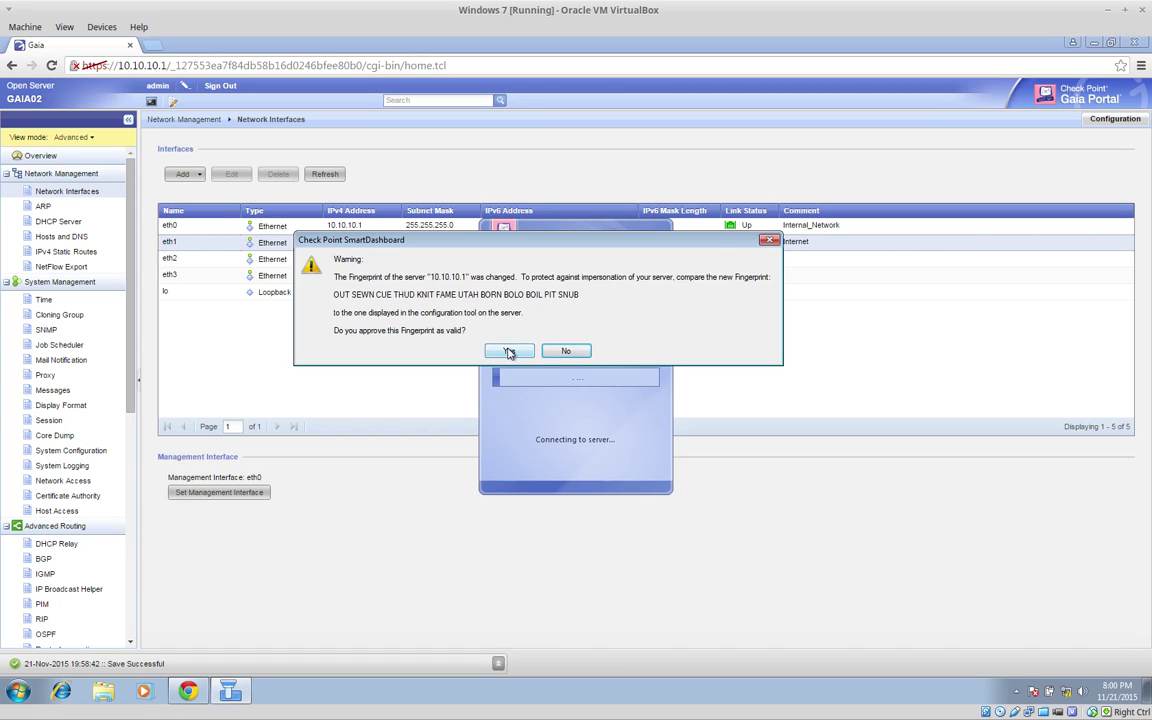
click(509, 351)
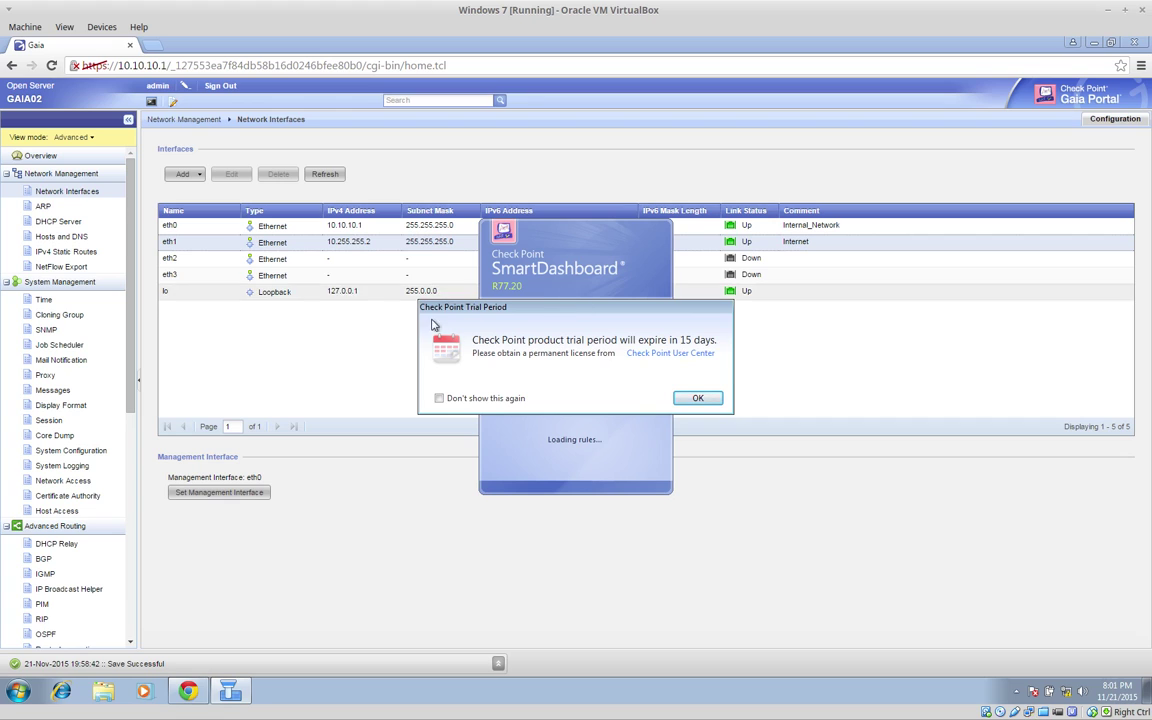
click(696, 398)
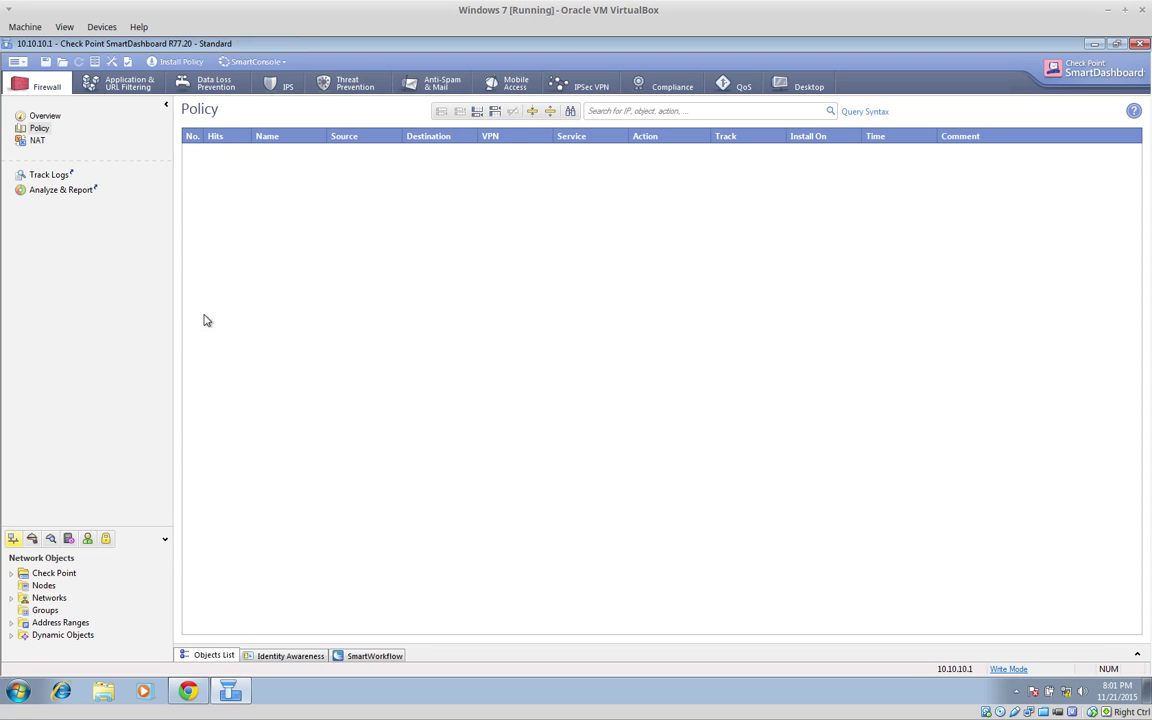
Run 'fw stat' twice in the Gaia console showing InitialPolicy on eth0 and eth1, then return to SmartDashboard
key(alt+Tab)
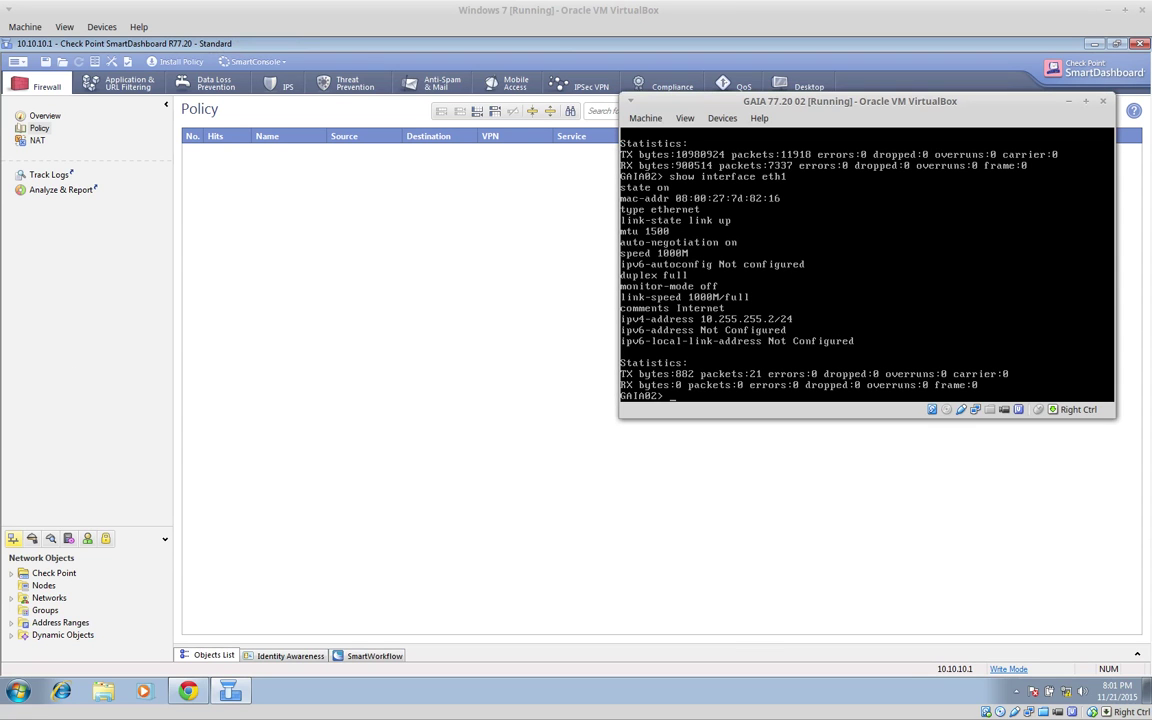
drag(849, 110, 652, 116)
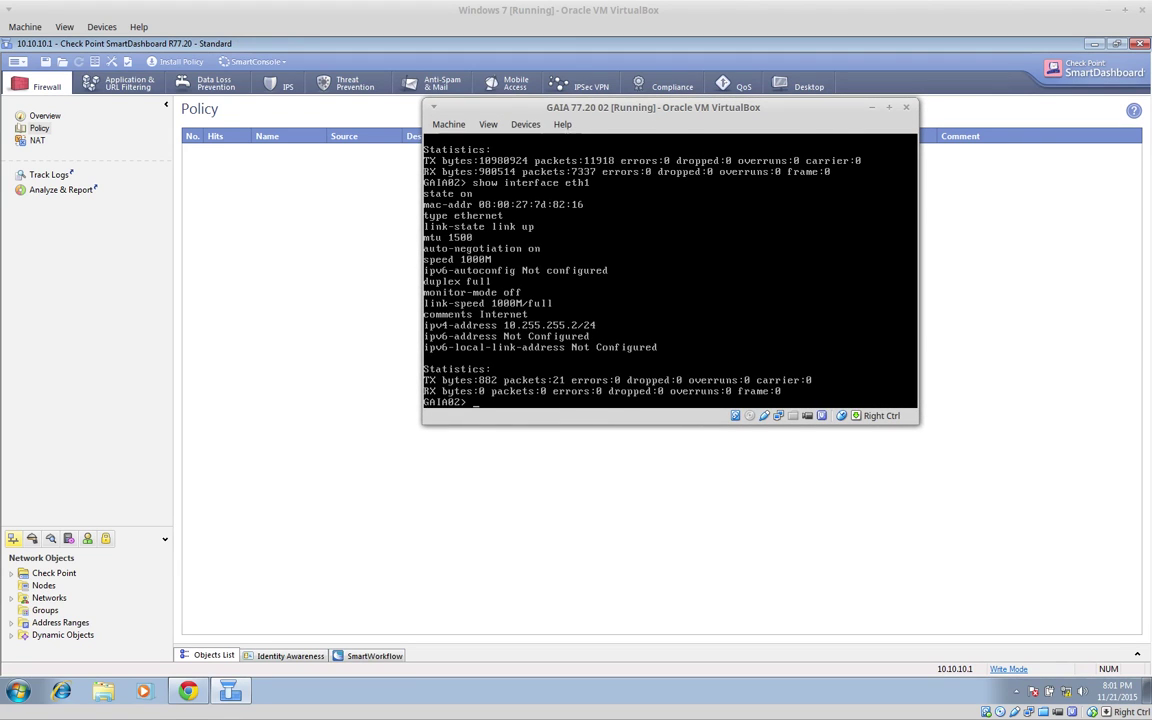
key(Return)
key(Return)
text(f)
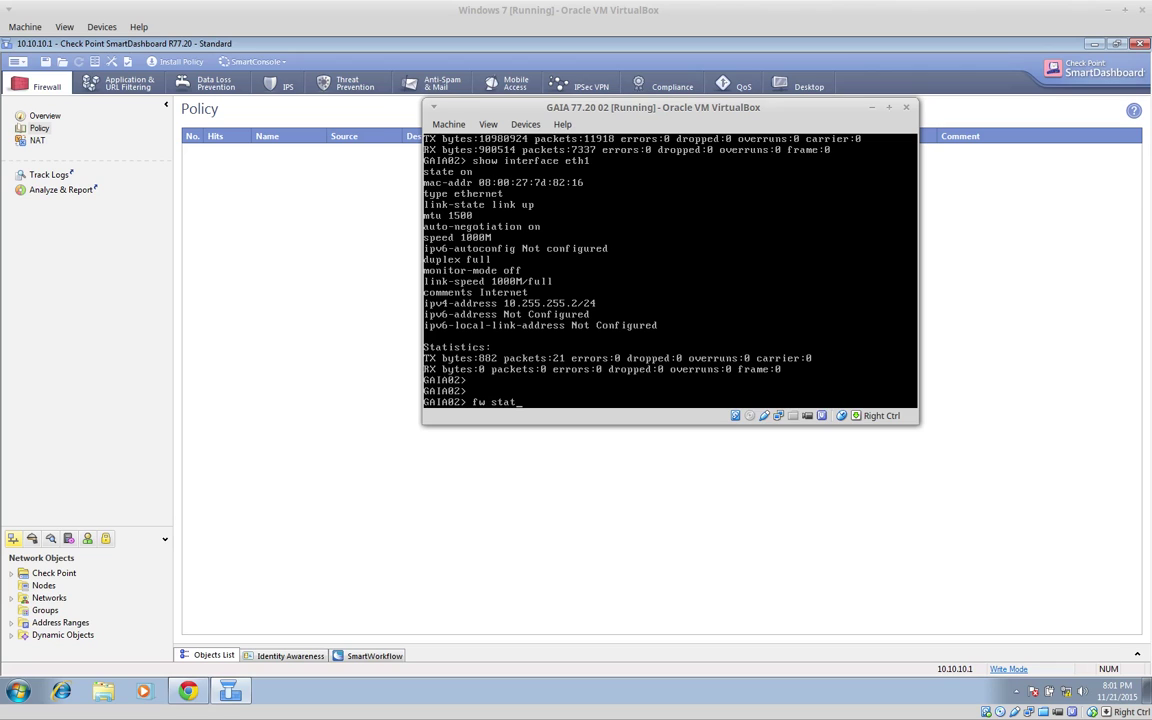
text(w stat)
key(Return)
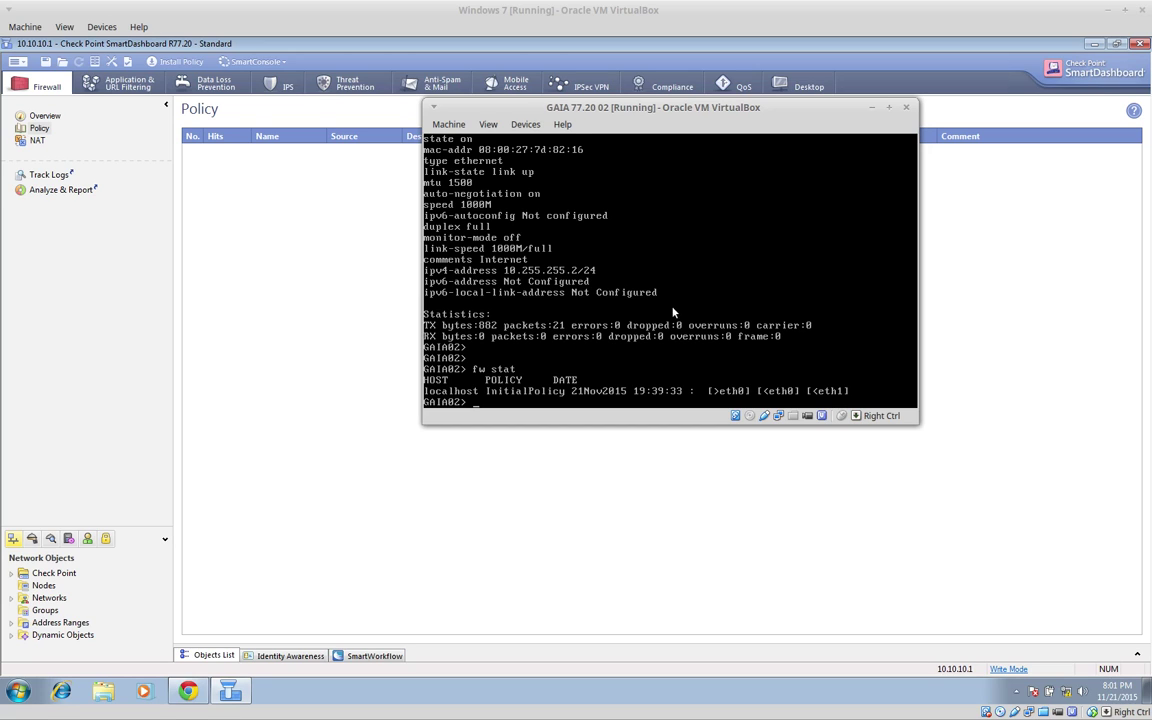
text(fw stat)
key(Return)
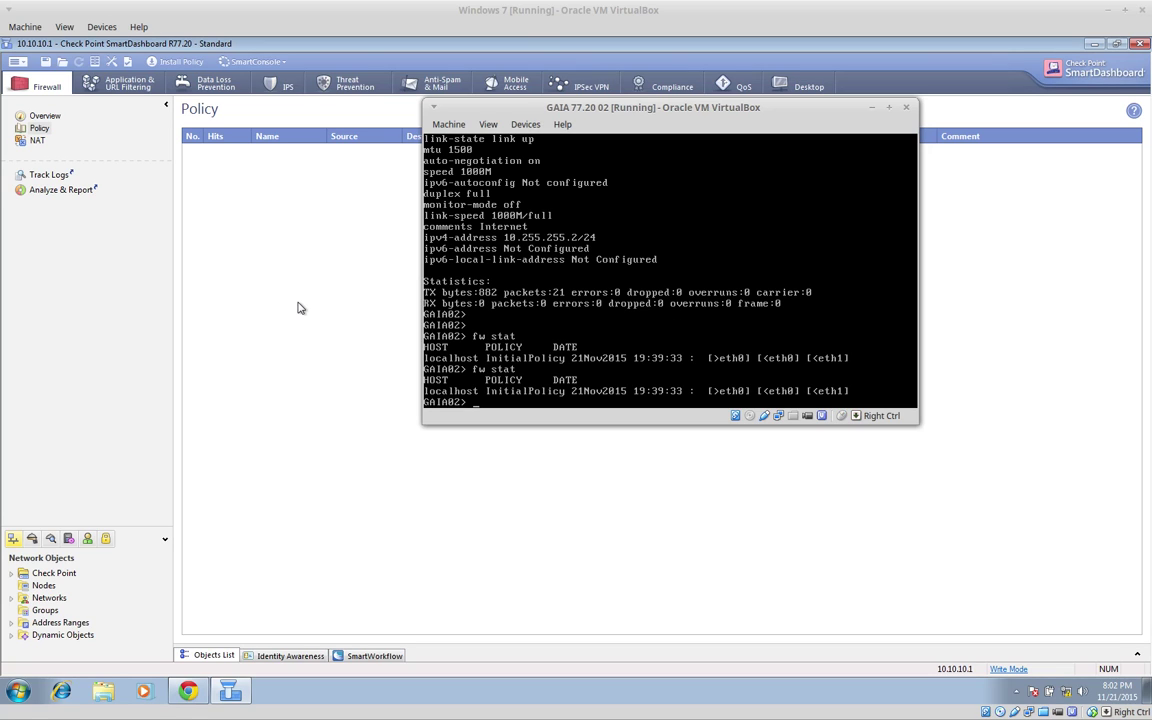
click(268, 272)
click(40, 127)
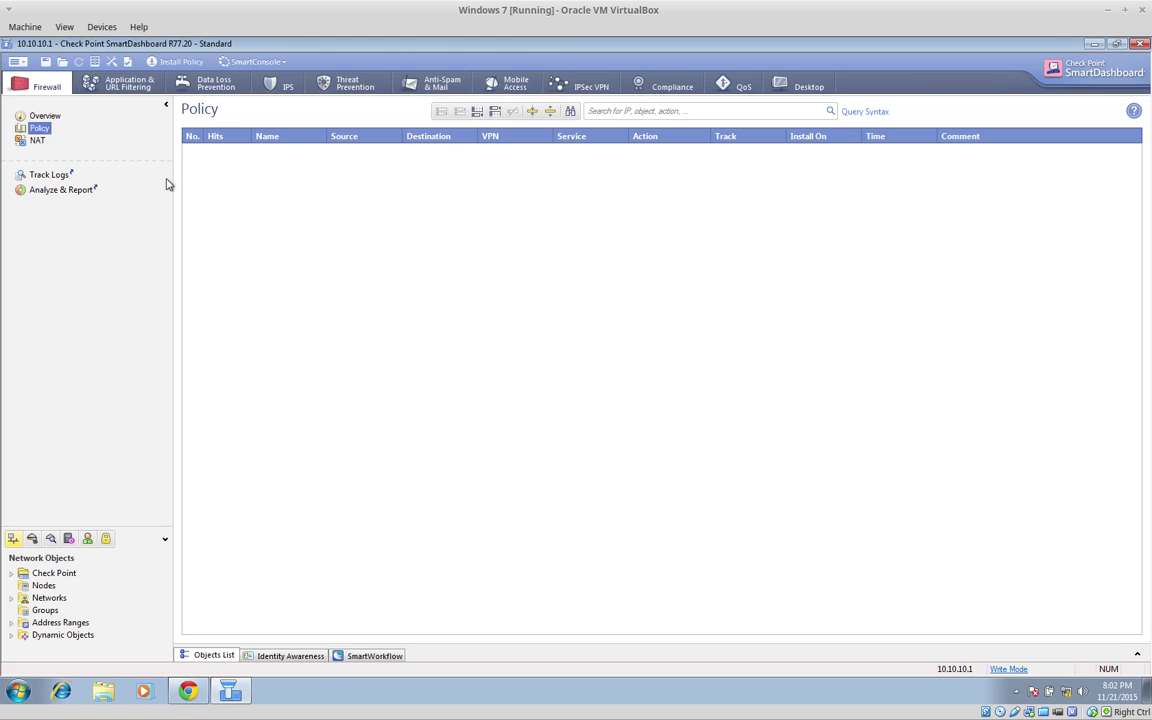
View the two automatic NAT rules, then open GAIA02's properties from Network Objects under Check Point
click(38, 140)
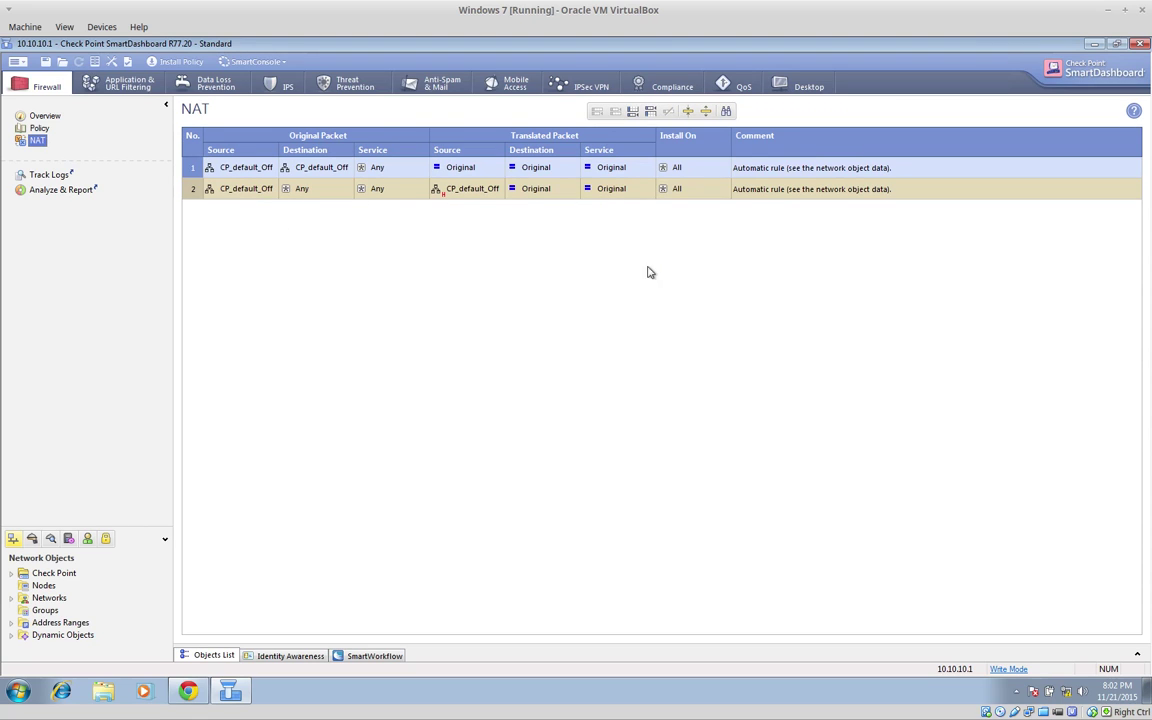
click(40, 127)
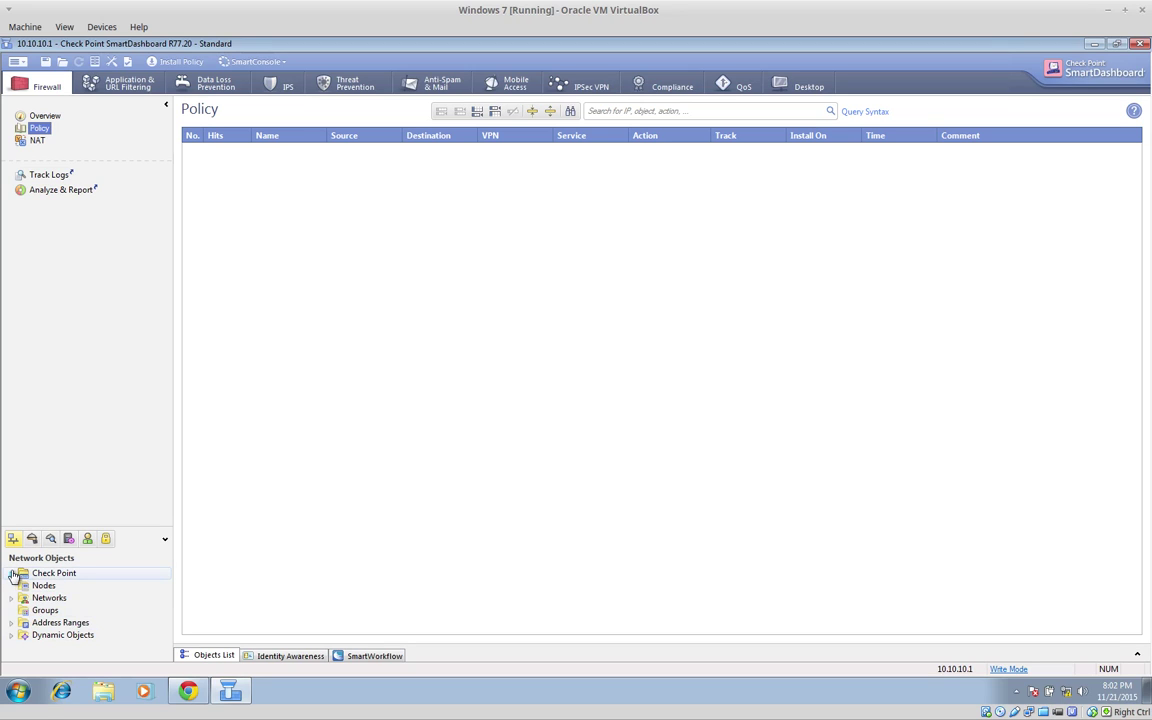
click(12, 573)
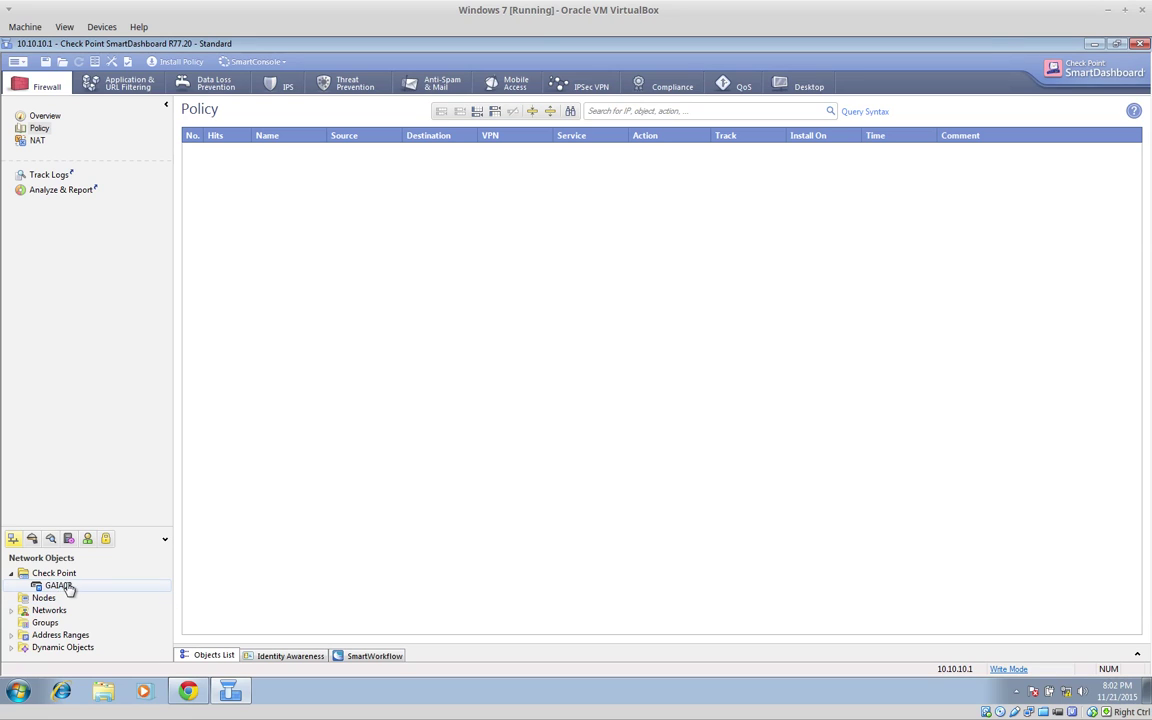
double_click(66, 587)
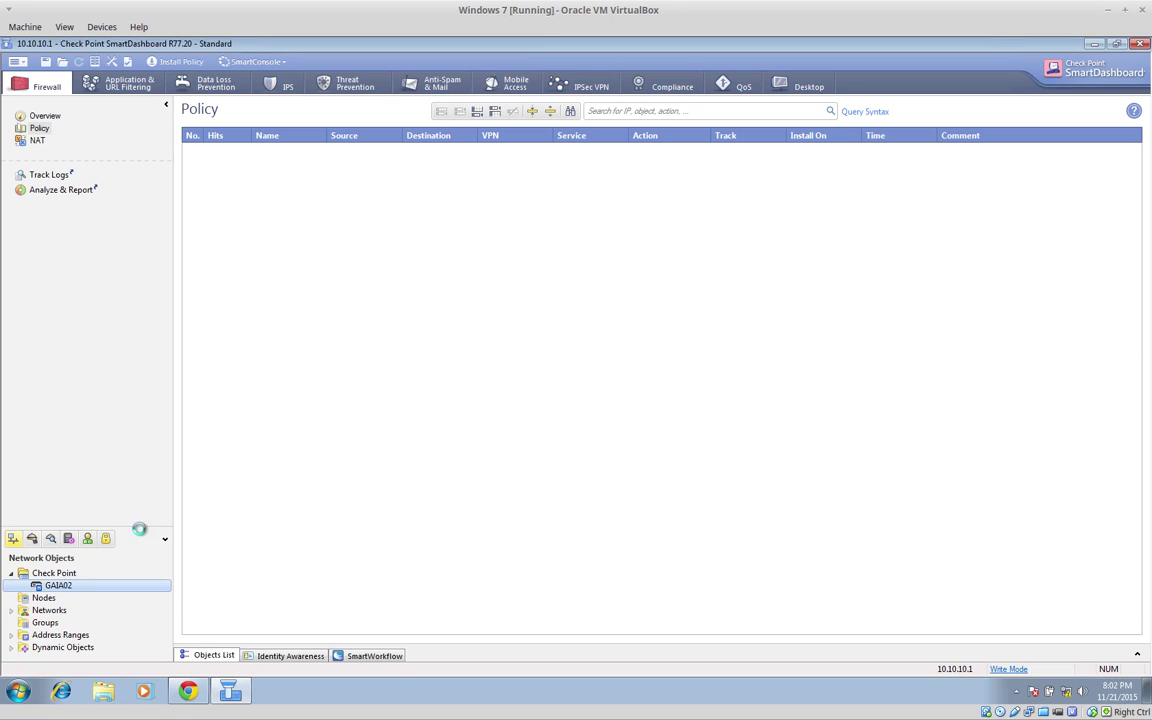
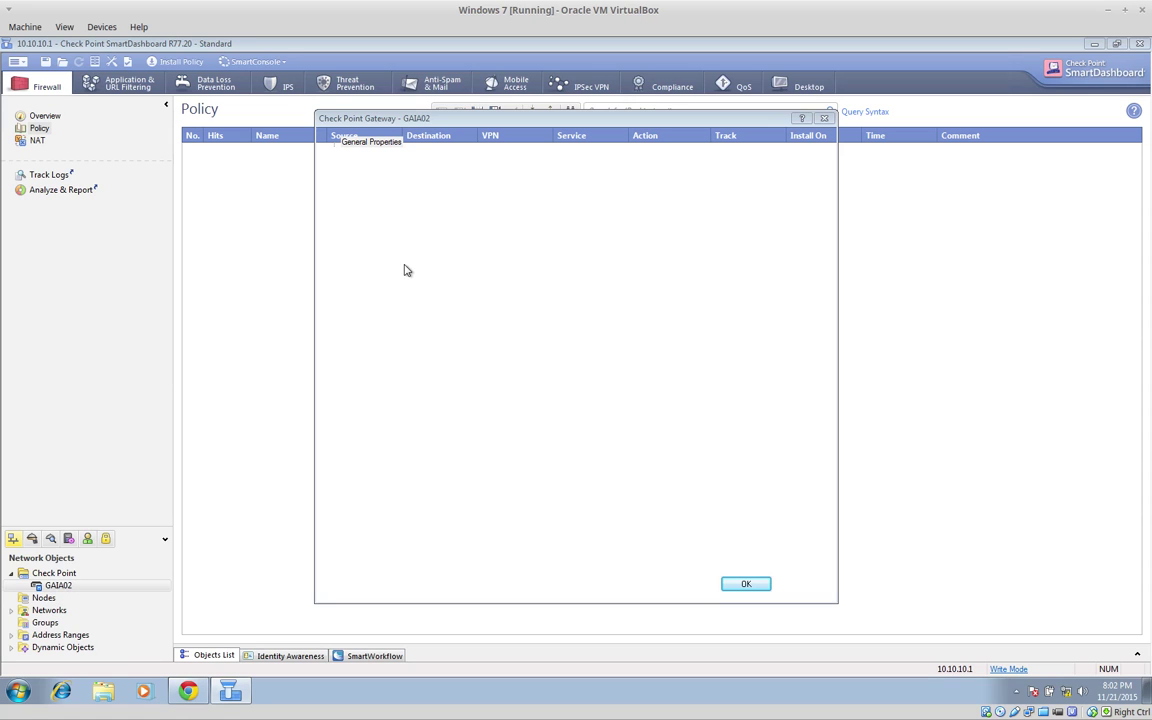
Reopen GAIA02's properties and show its Topology page, where eth0 (10.10.10.1/255.255.255.0) is Undefined
drag(437, 121, 377, 110)
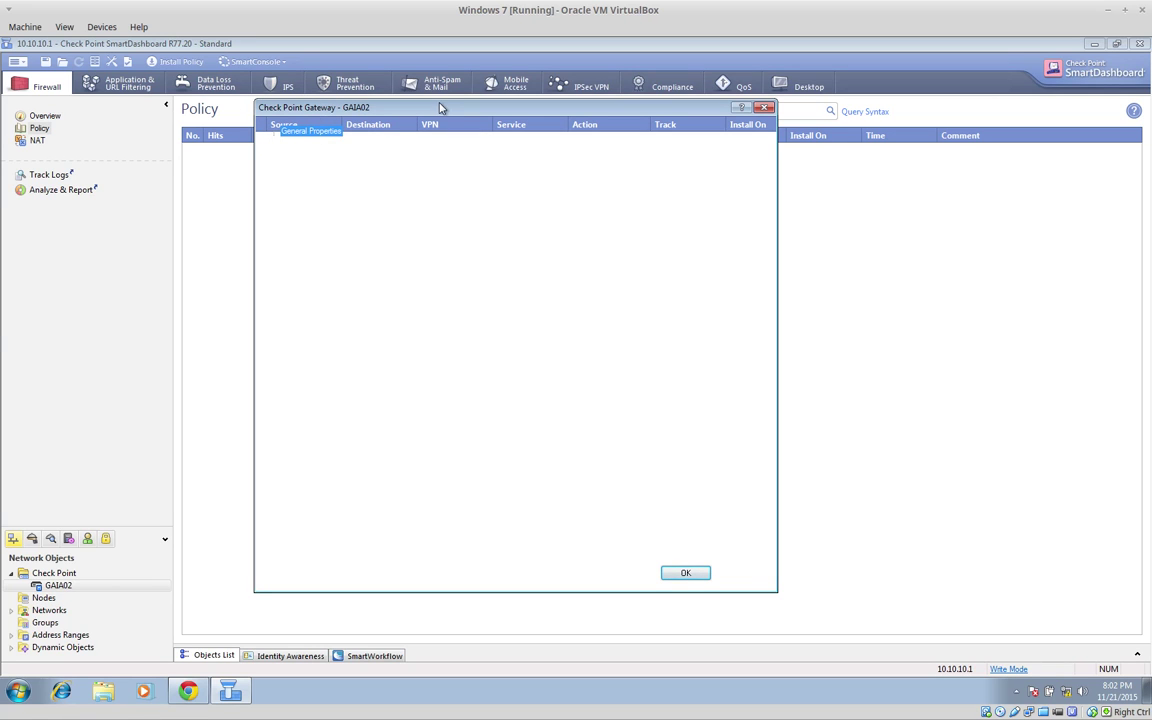
click(840, 116)
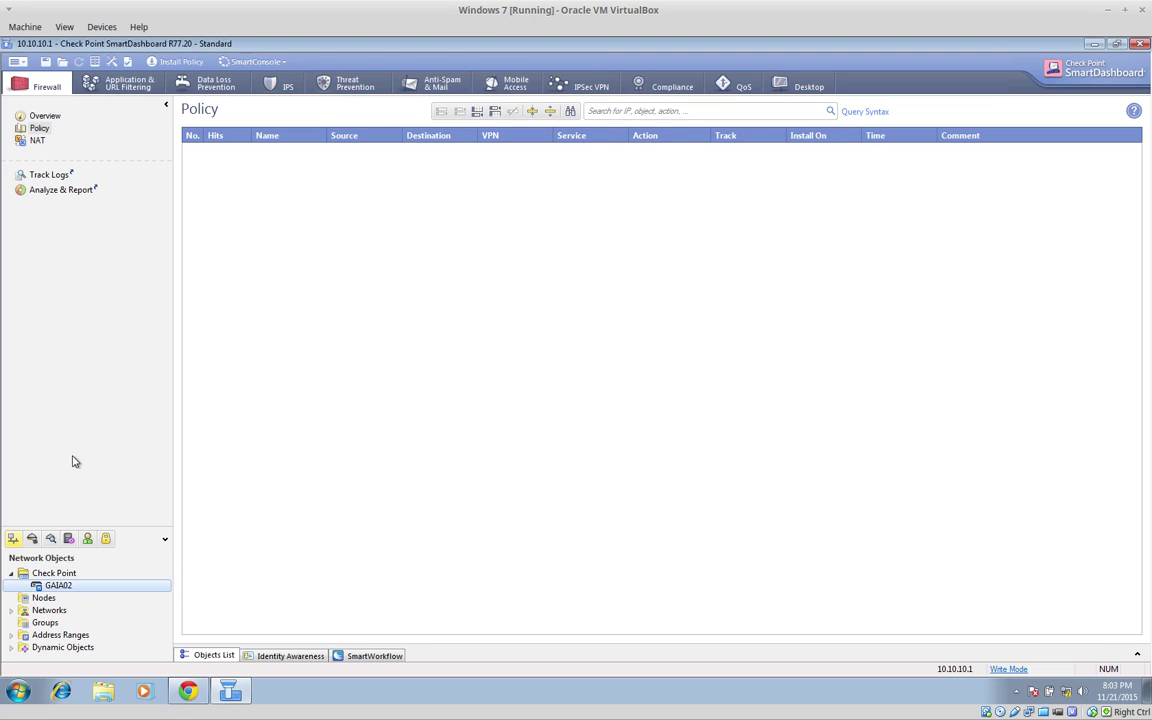
double_click(68, 585)
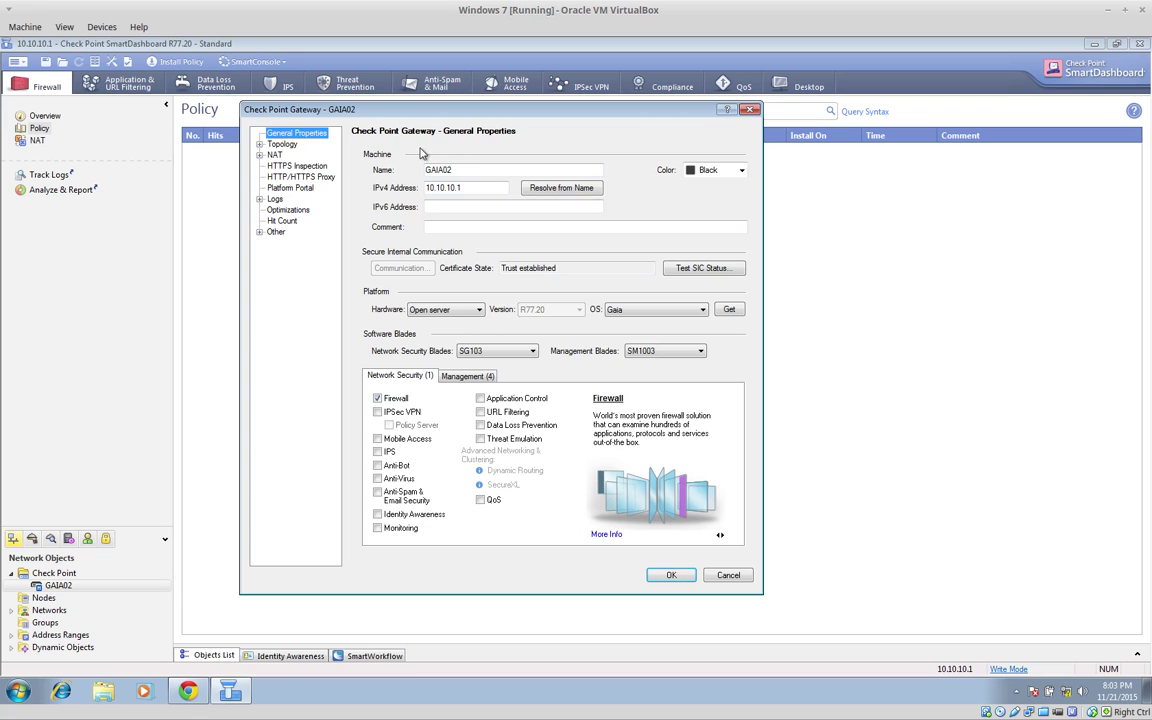
click(455, 170)
key(Tab)
key(Tab)
key(Tab)
key(Tab)
key(Tab)
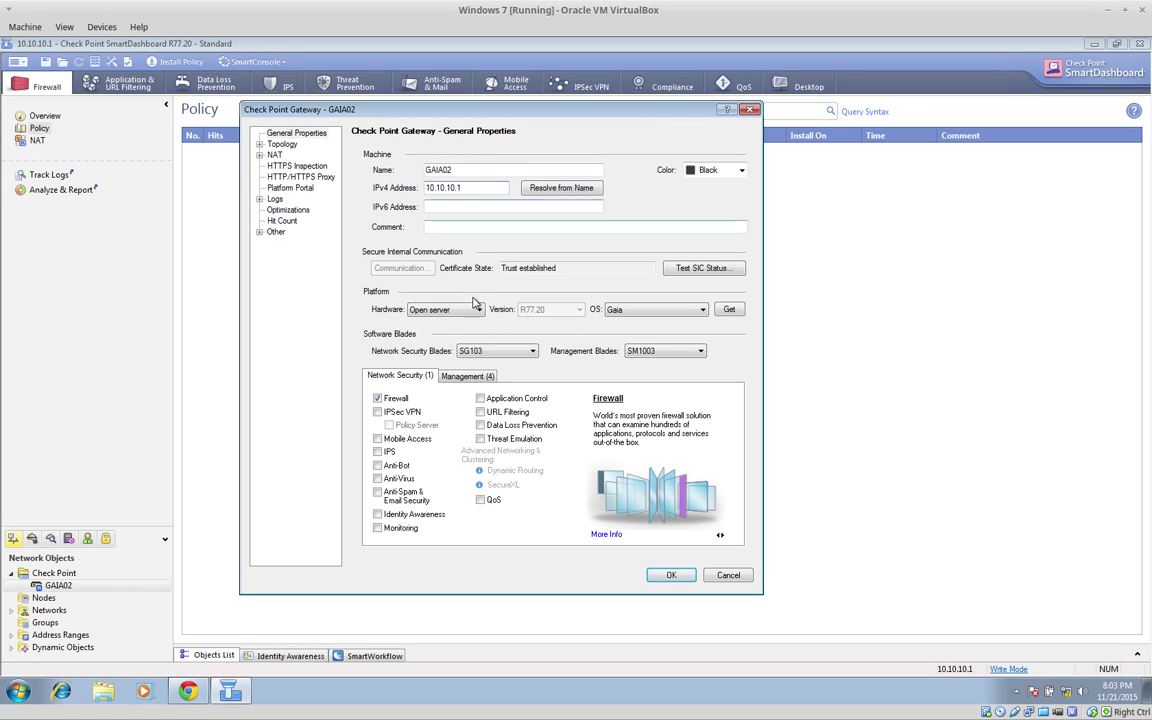
click(259, 144)
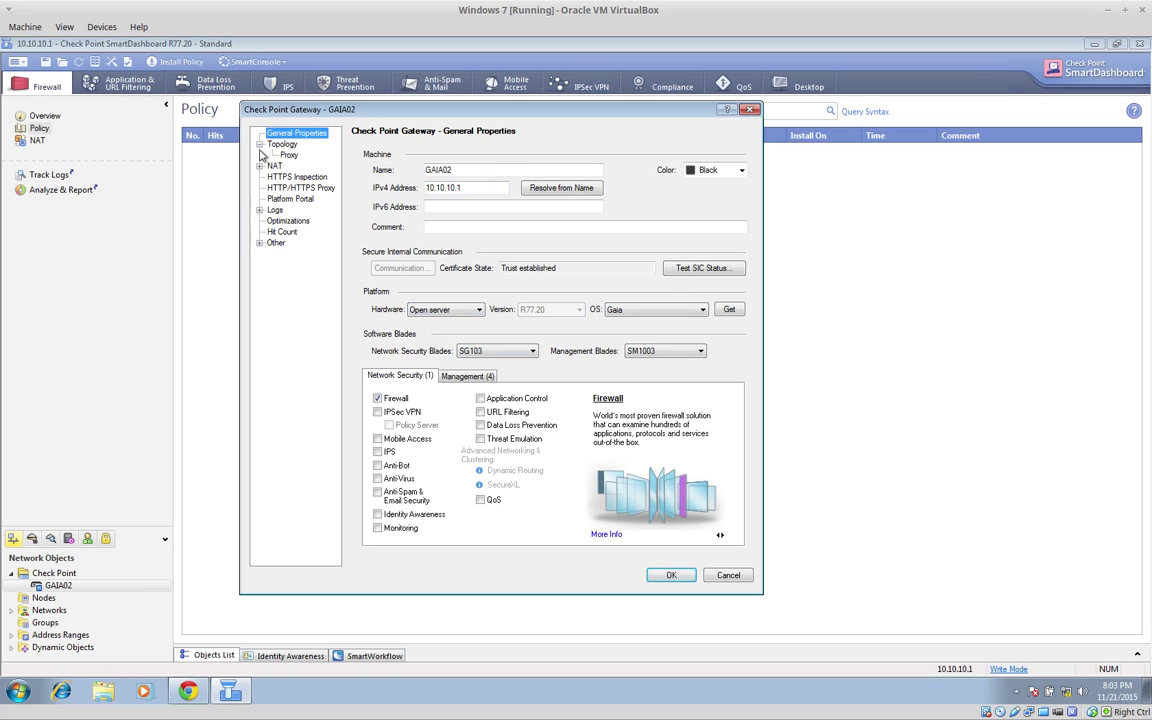
click(285, 145)
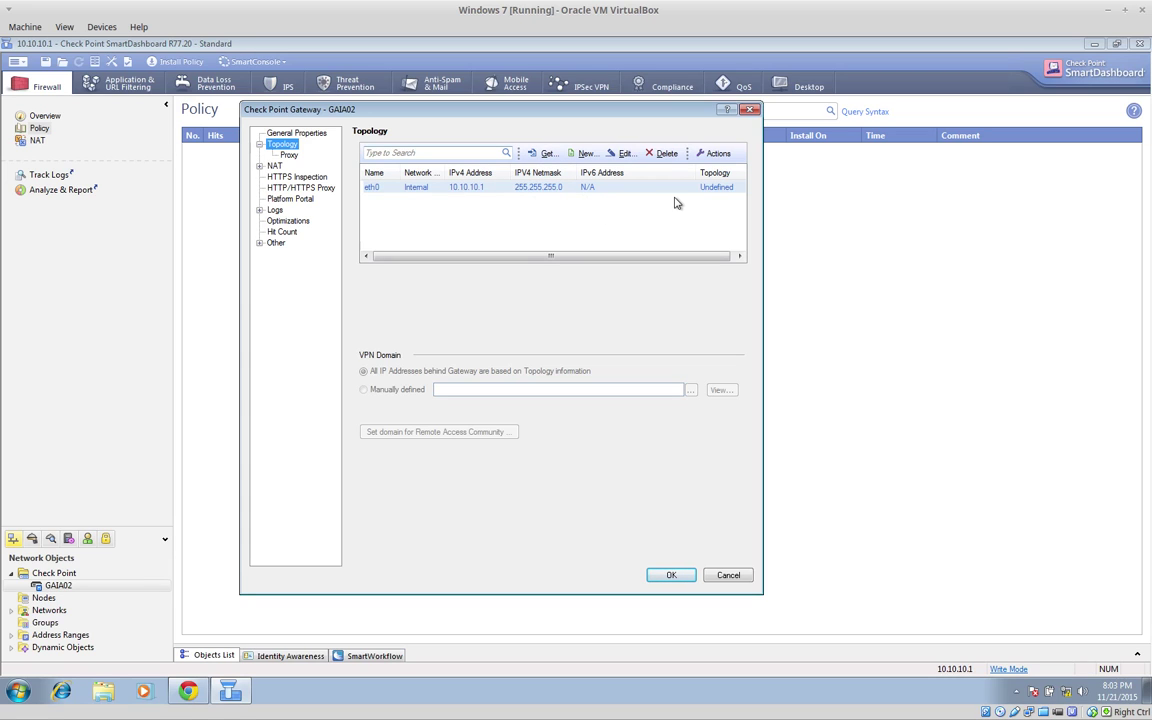
Set eth0's topology to Internal, network defined by its IP and net mask
click(390, 189)
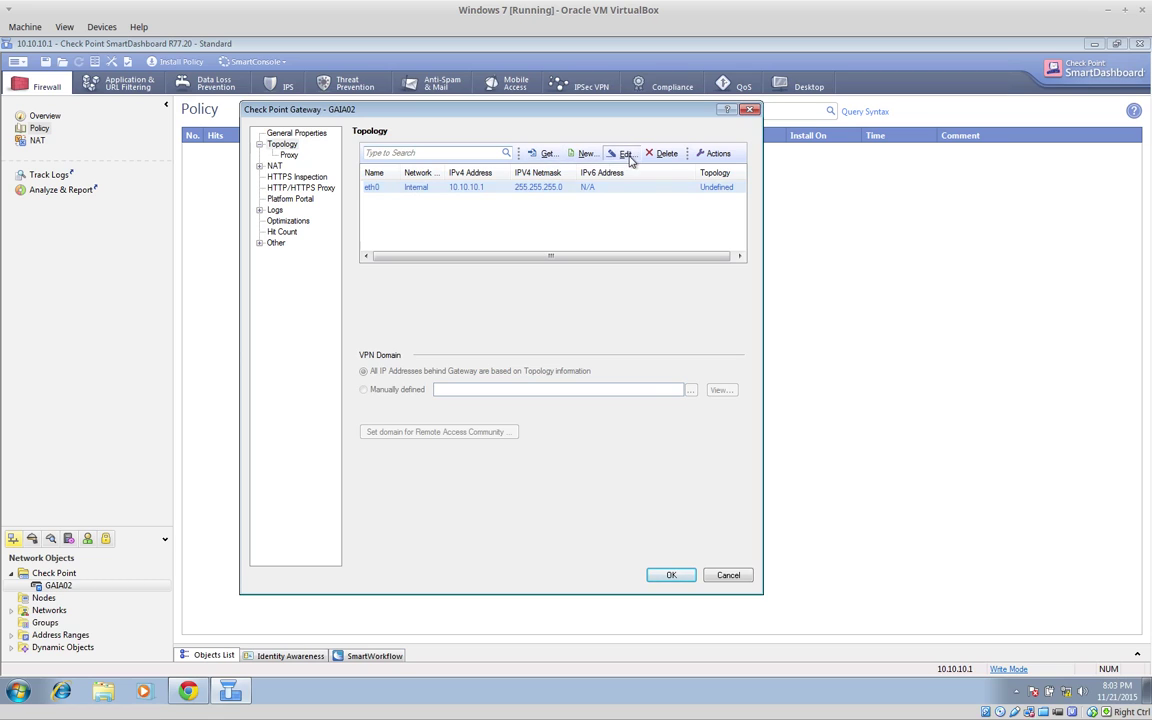
click(624, 153)
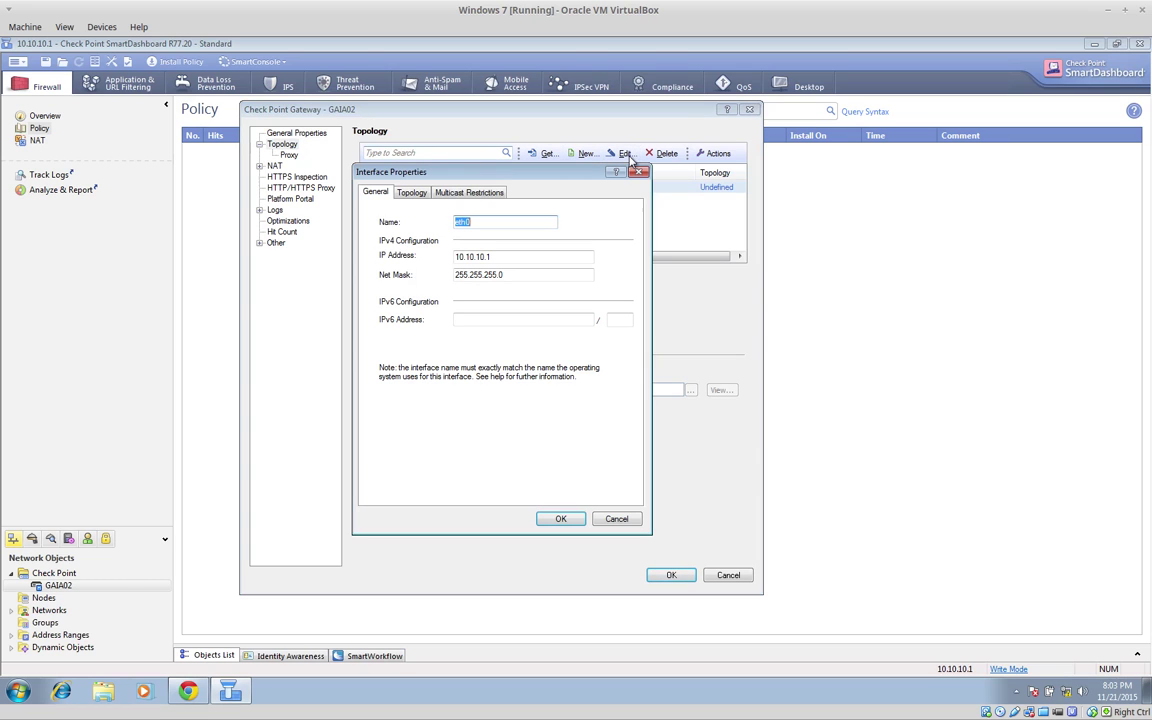
click(505, 257)
click(409, 194)
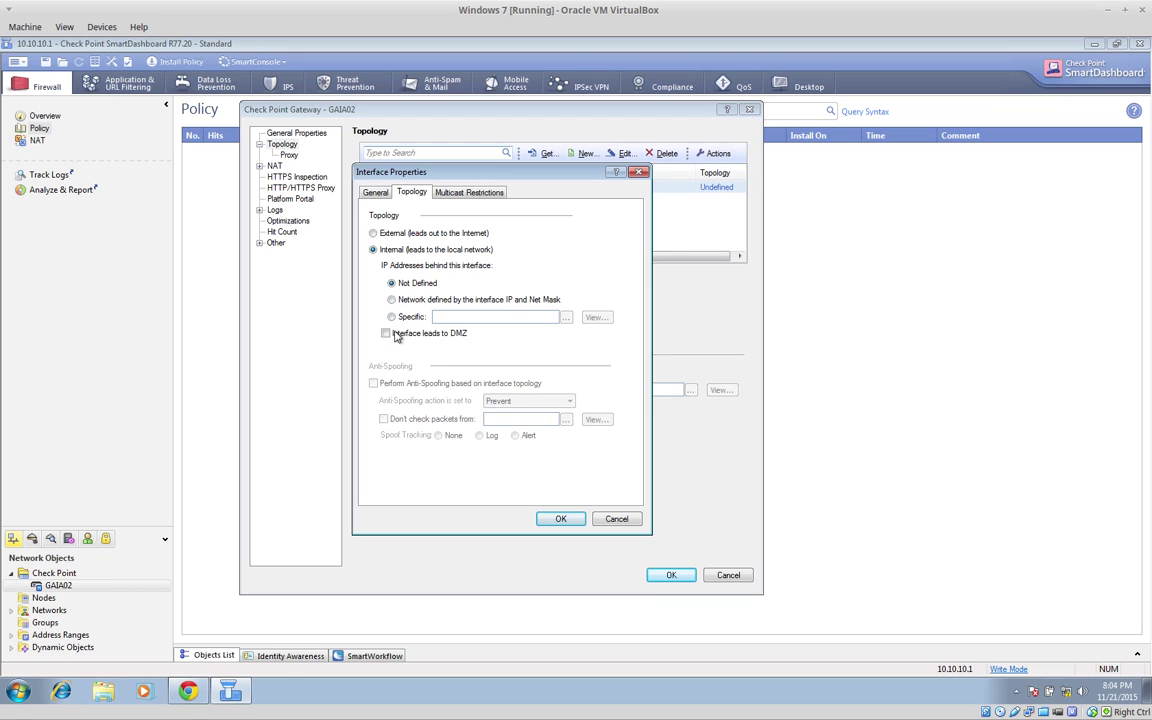
click(391, 300)
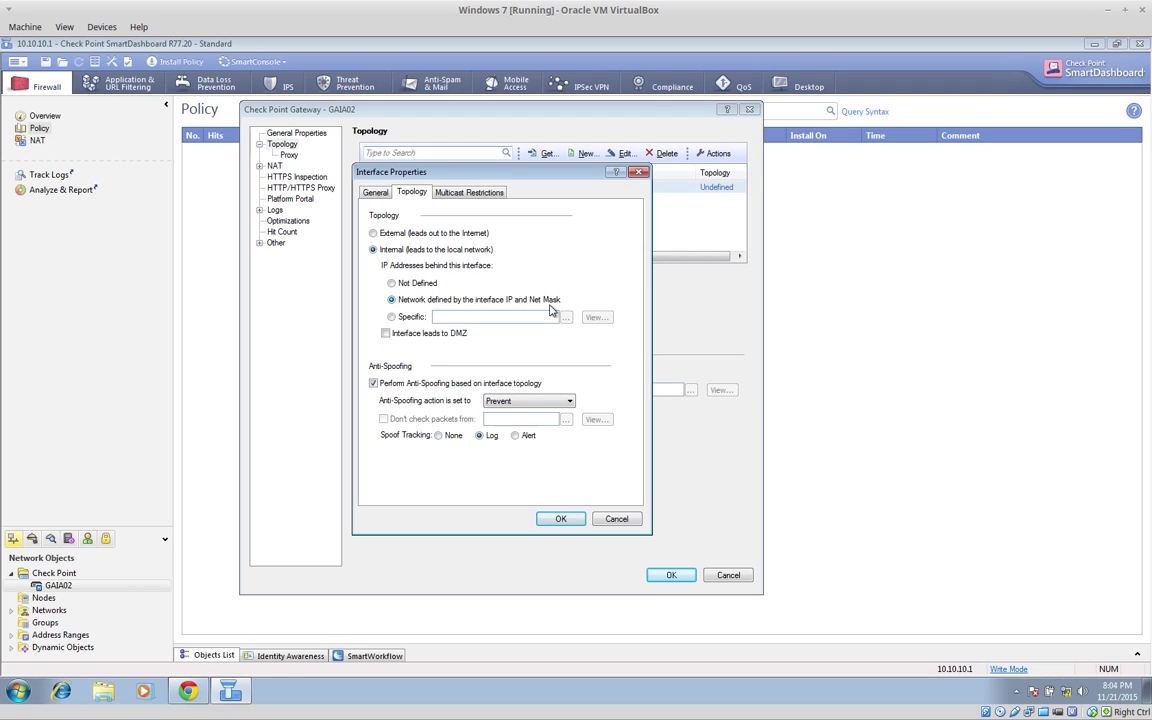
click(561, 520)
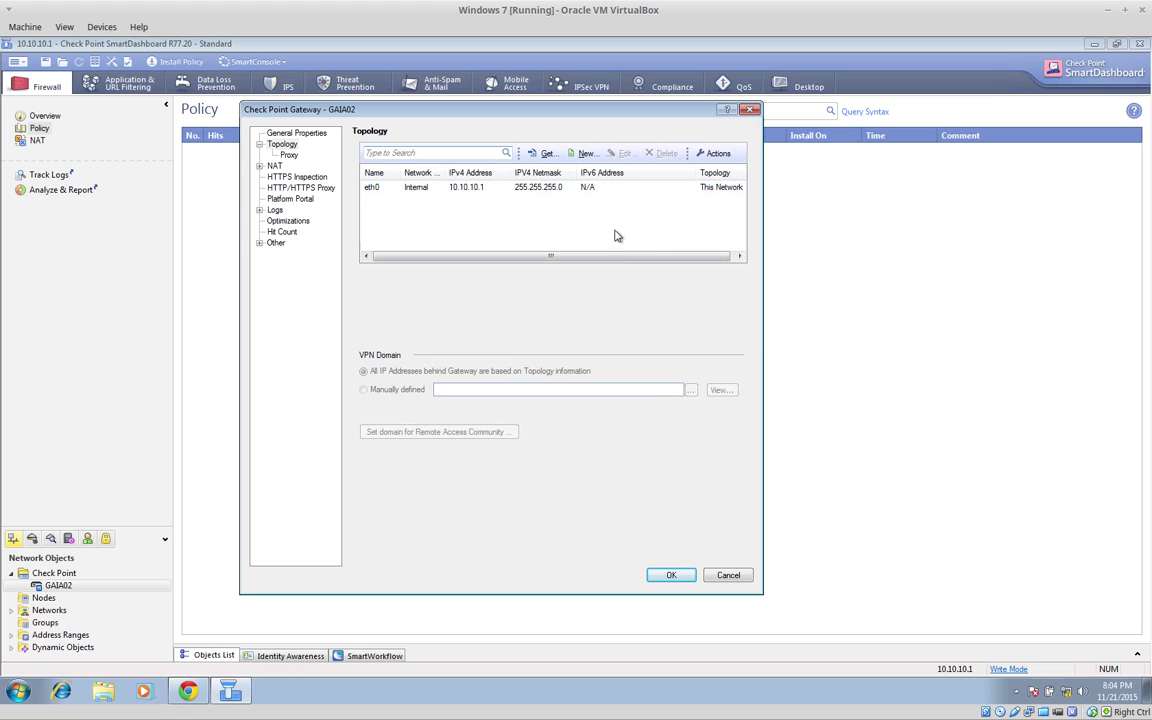
Begin a new GAIA02 interface, clear the name warning, and confirm eth1 exists in the Gaia Portal
drag(697, 172, 657, 172)
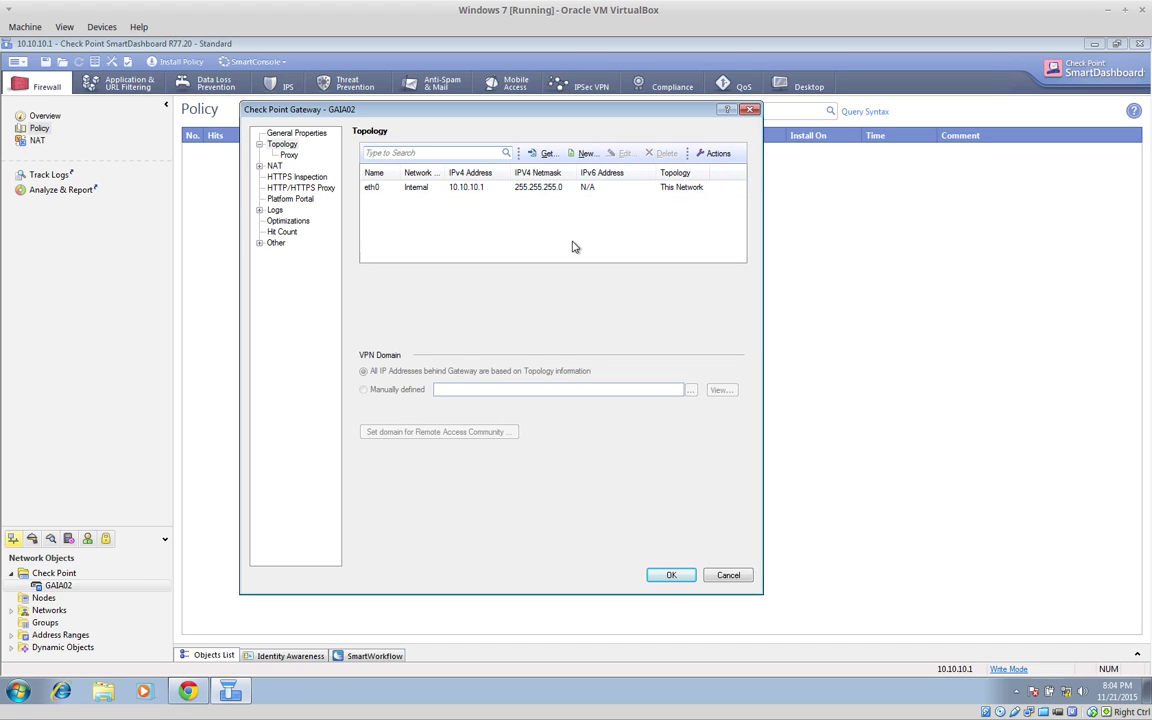
click(583, 155)
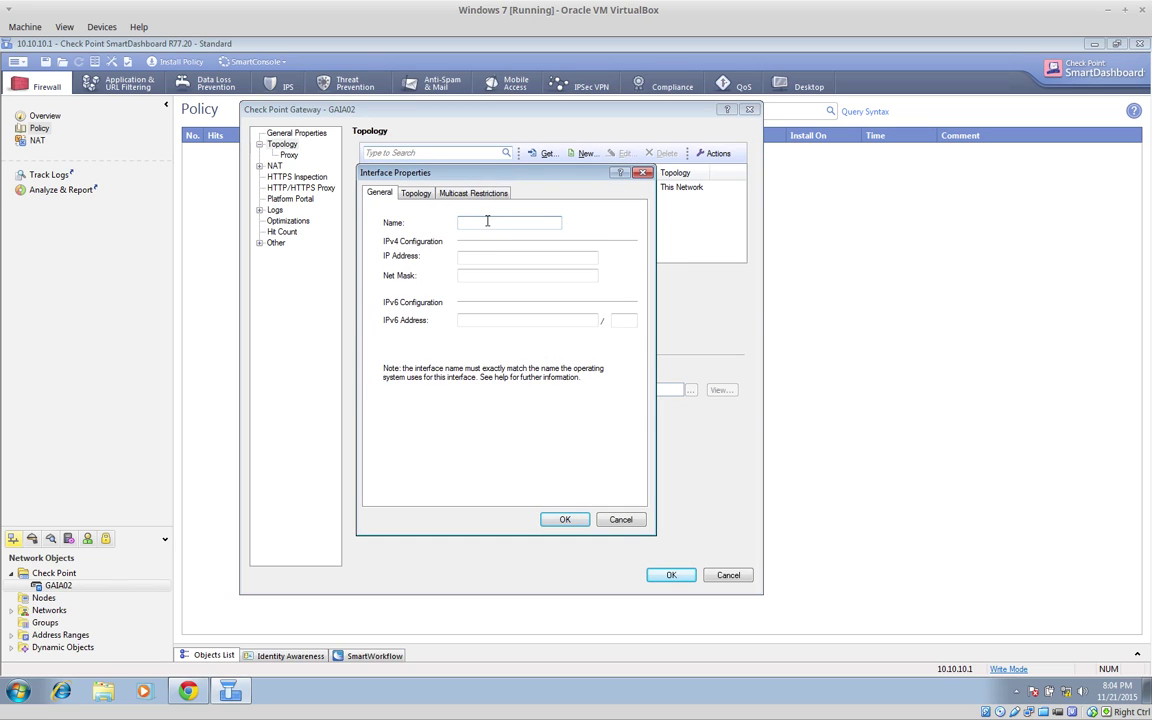
text(e)
key(Return)
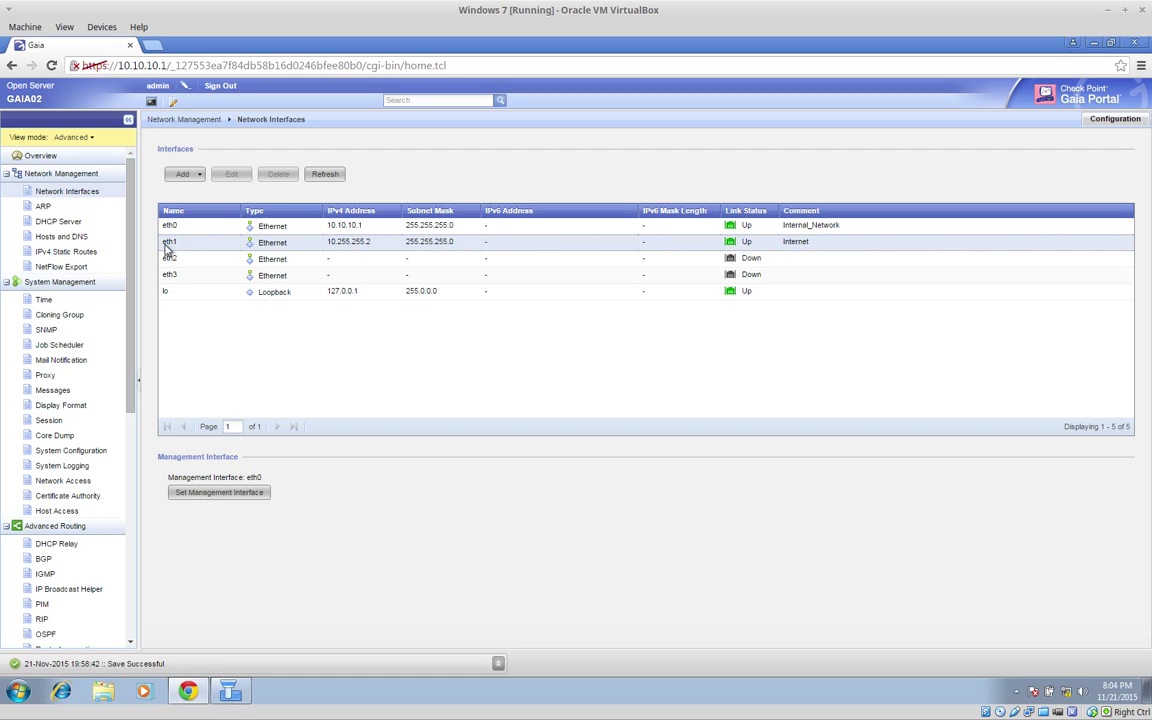
click(215, 622)
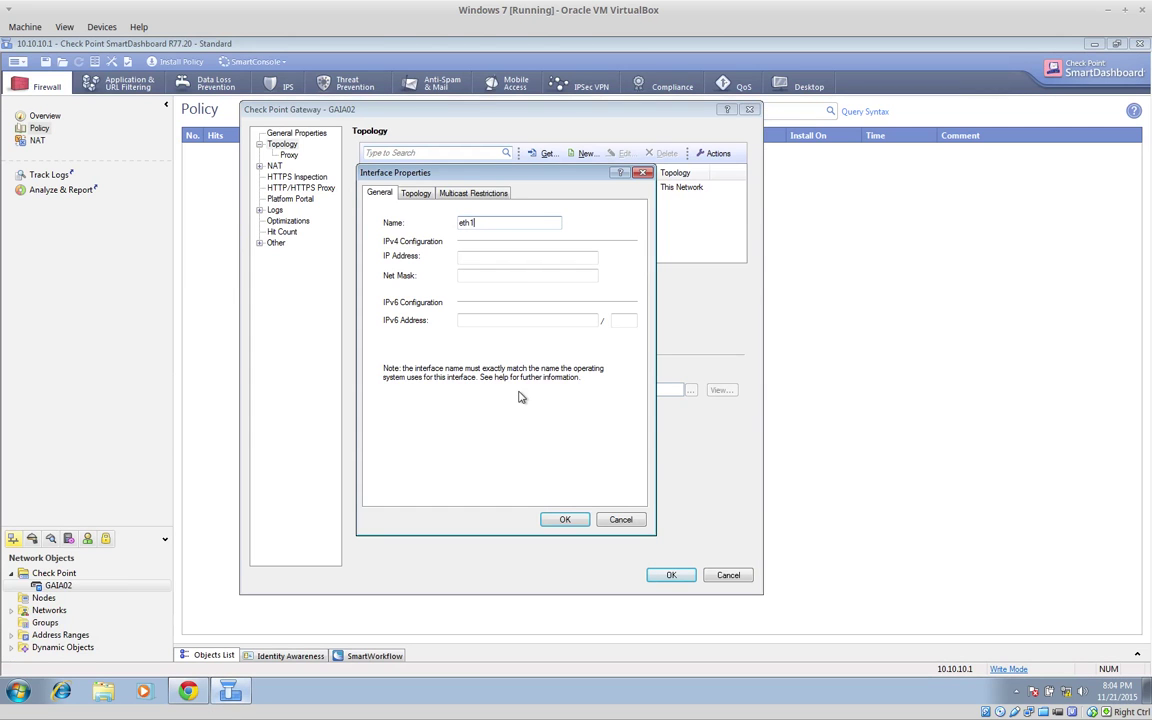
Give eth1 IP 10.255.255.2, mask 255.255.255.0, and External topology leading to the Internet
click(472, 255)
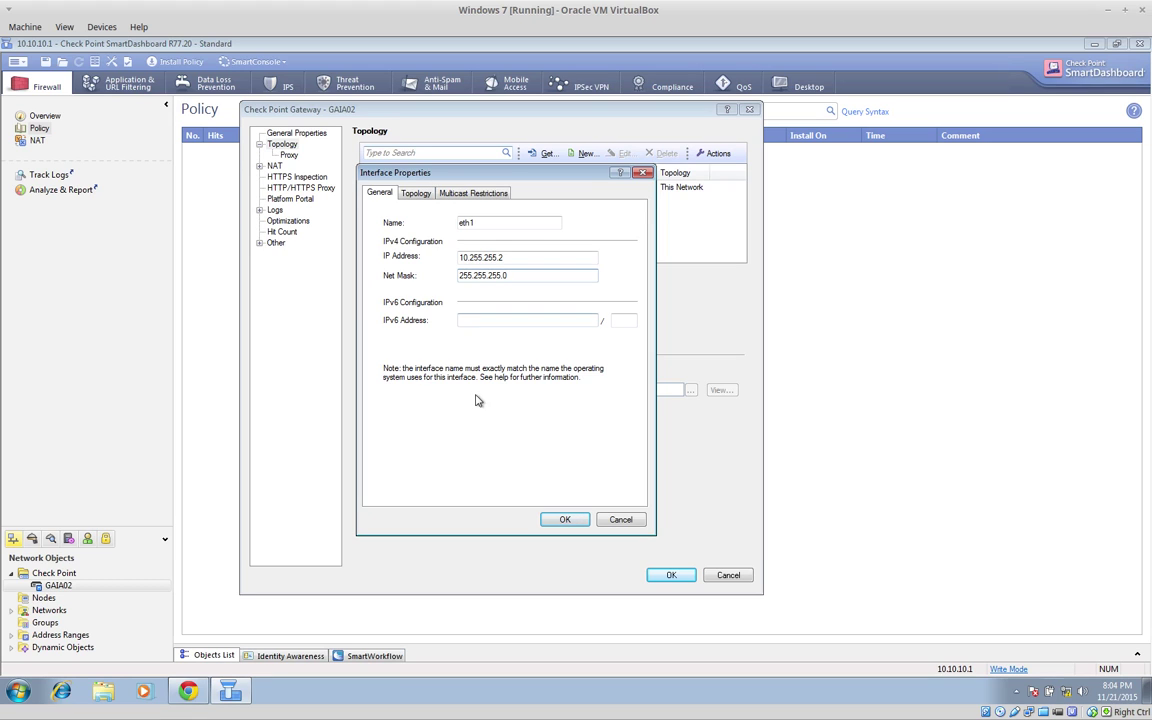
click(414, 193)
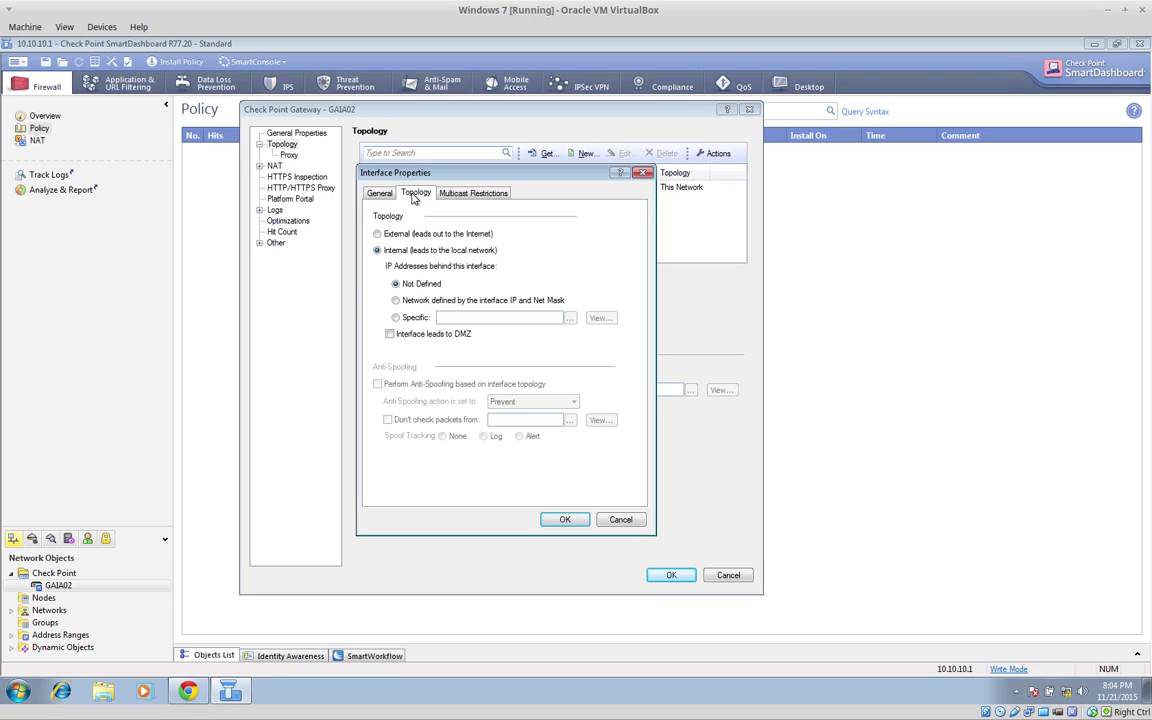
click(377, 234)
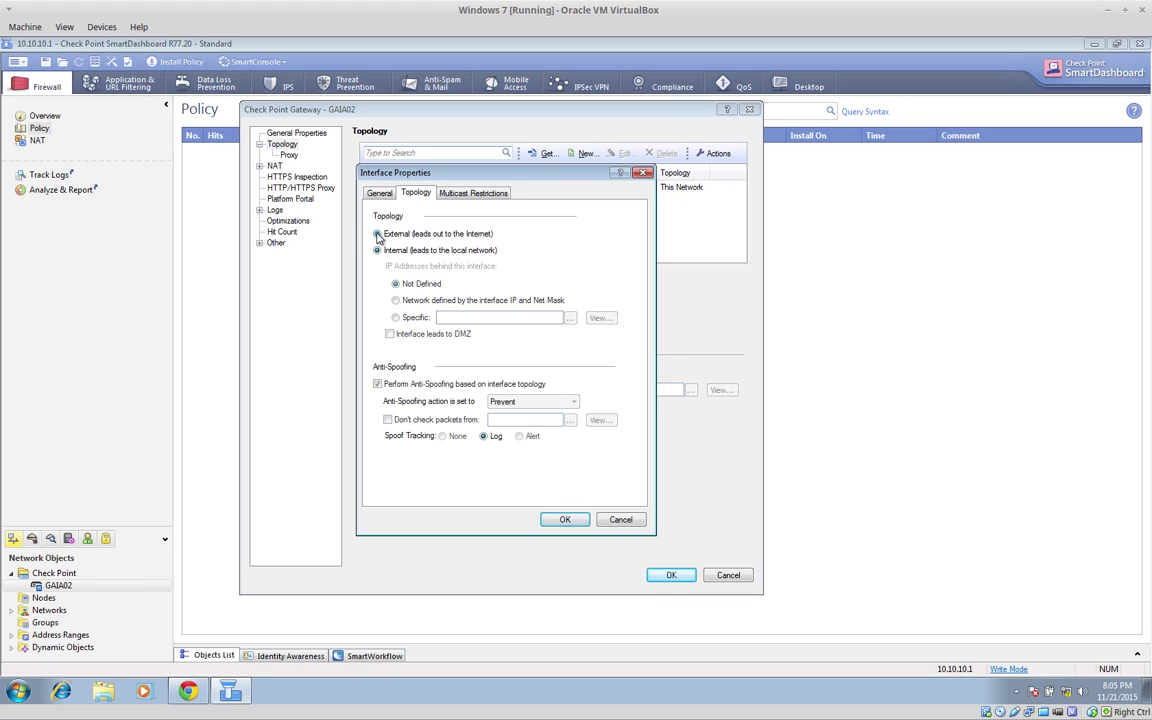
click(566, 519)
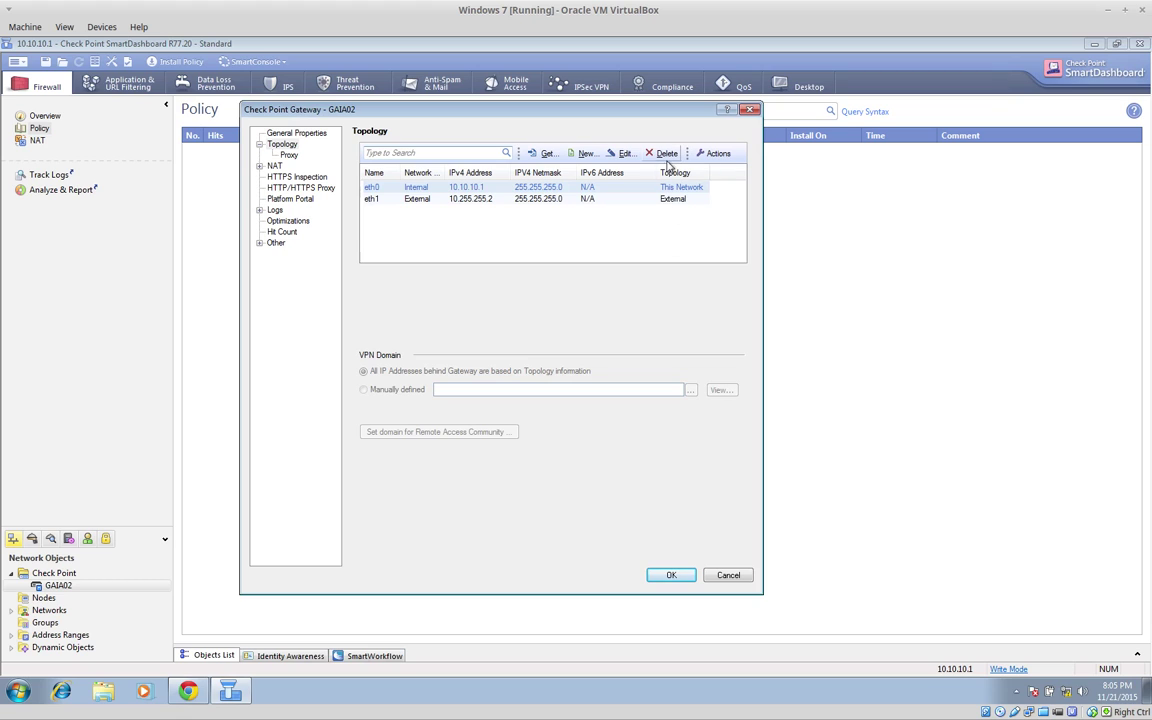
drag(656, 172, 640, 172)
click(576, 222)
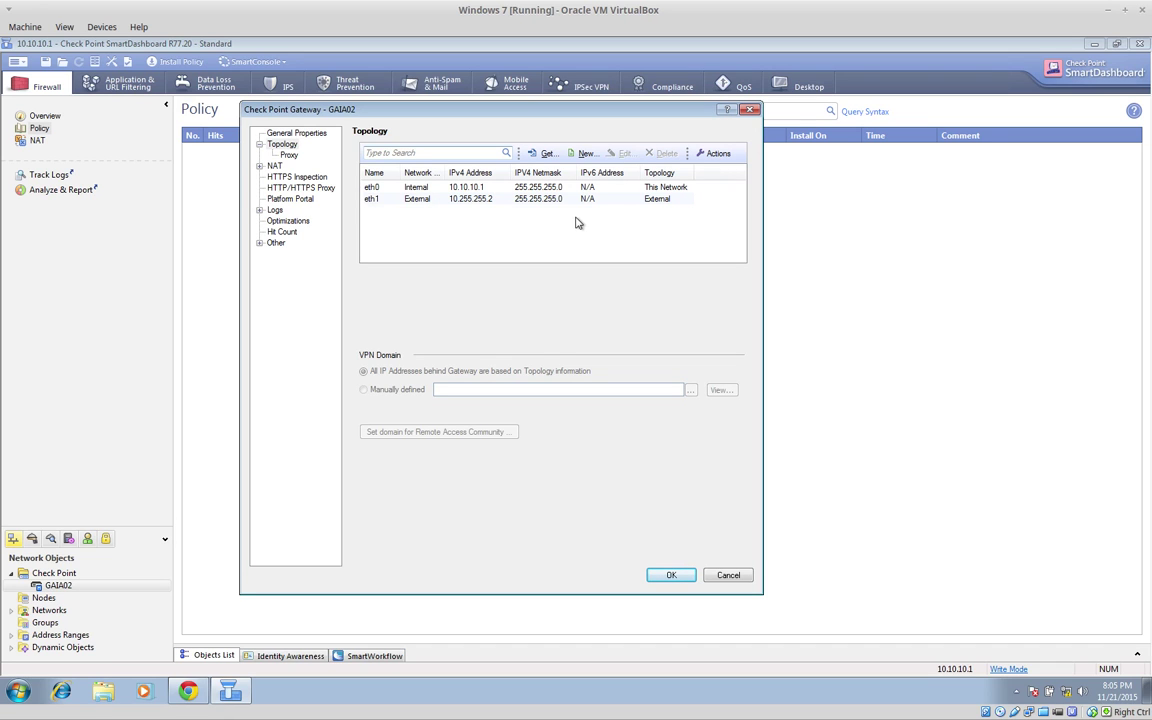
click(188, 691)
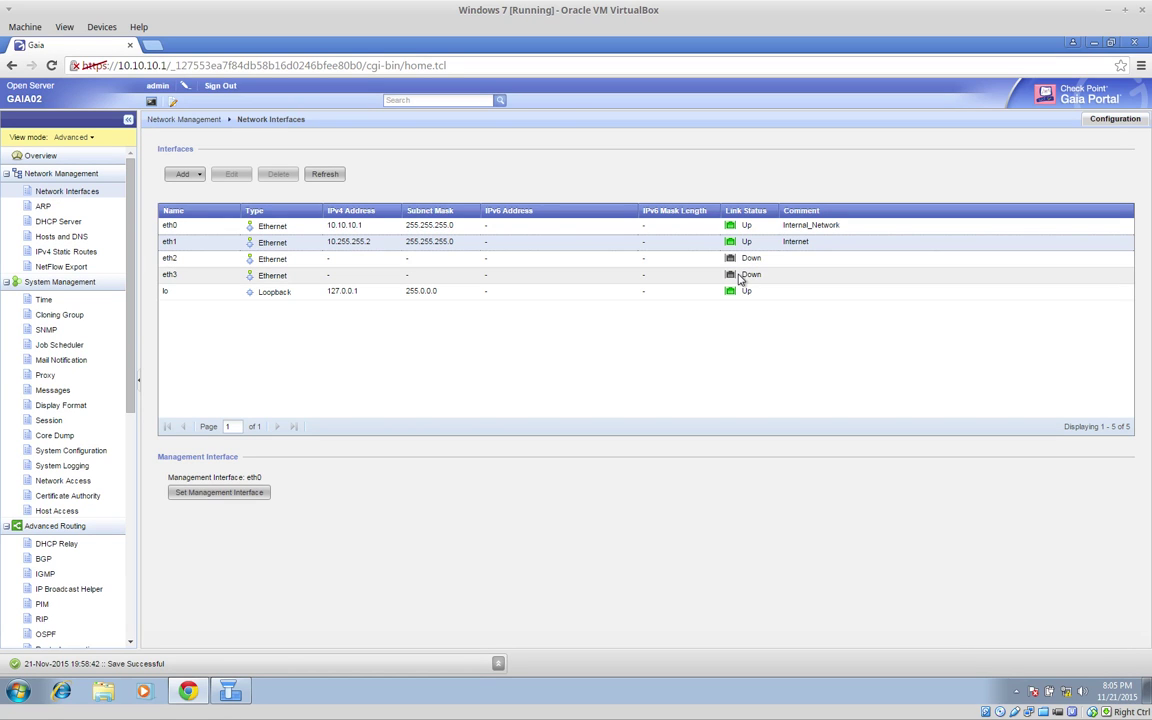
click(229, 691)
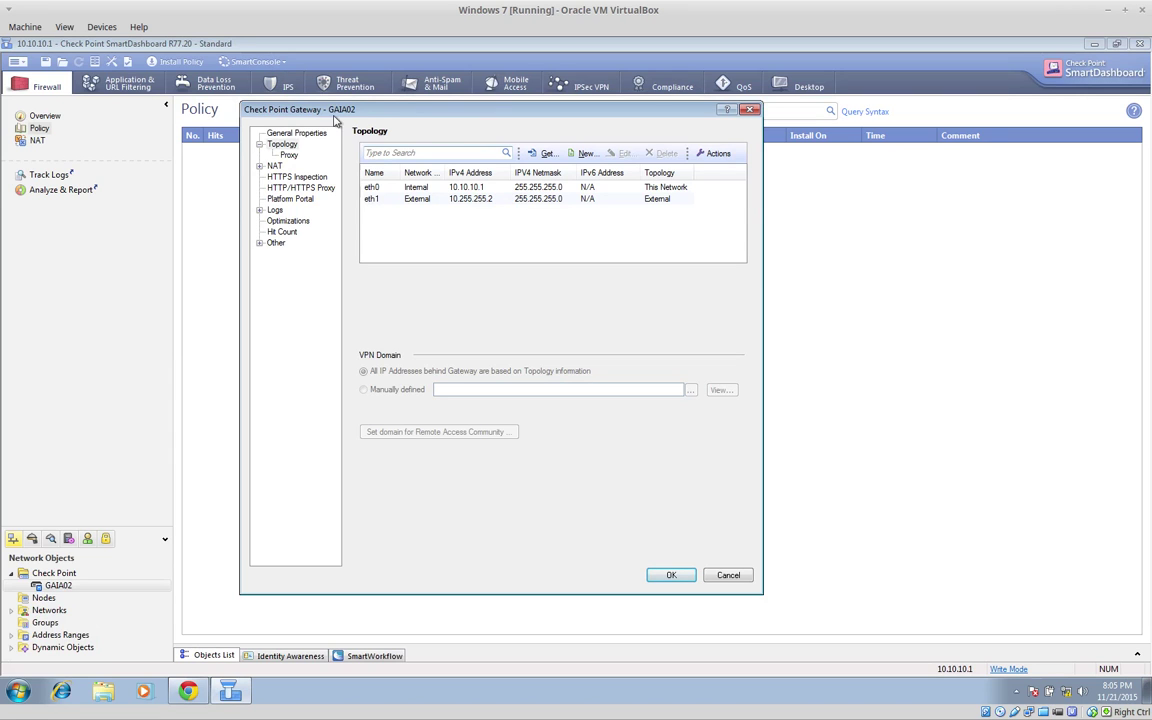
Apply GAIA02's gateway settings with OK, then verify eth0 and eth1 are up in the Gaia Portal
click(192, 693)
click(672, 575)
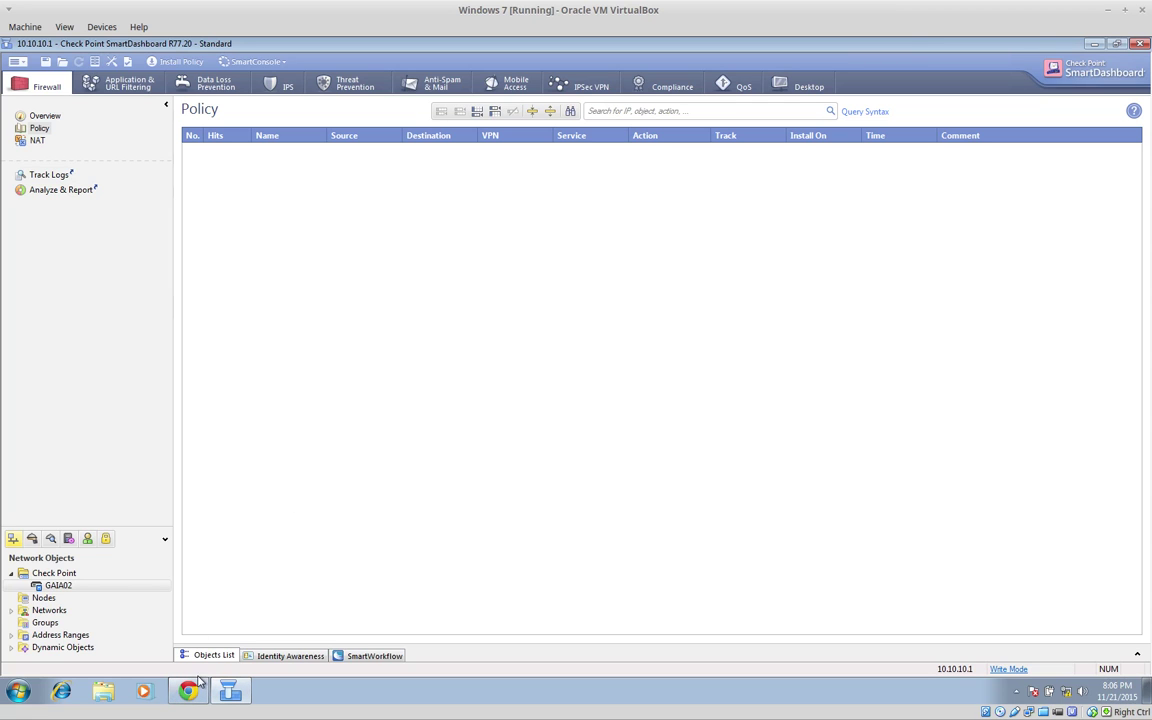
mouse_move(199, 693)
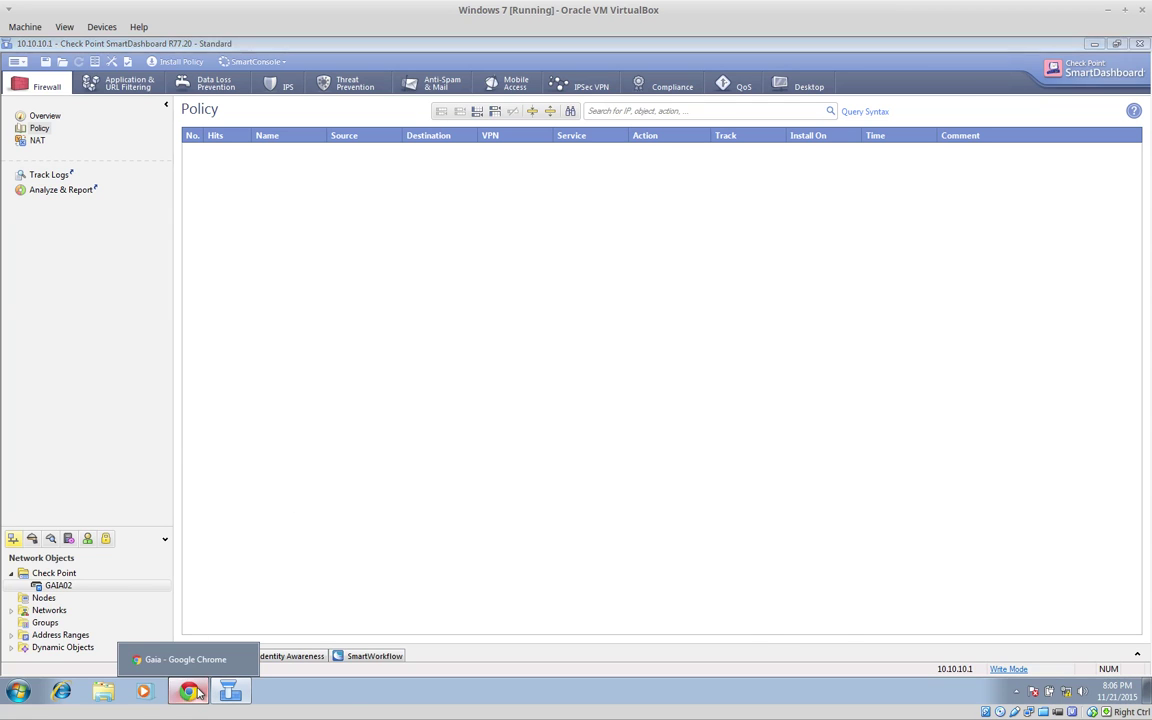
click(183, 652)
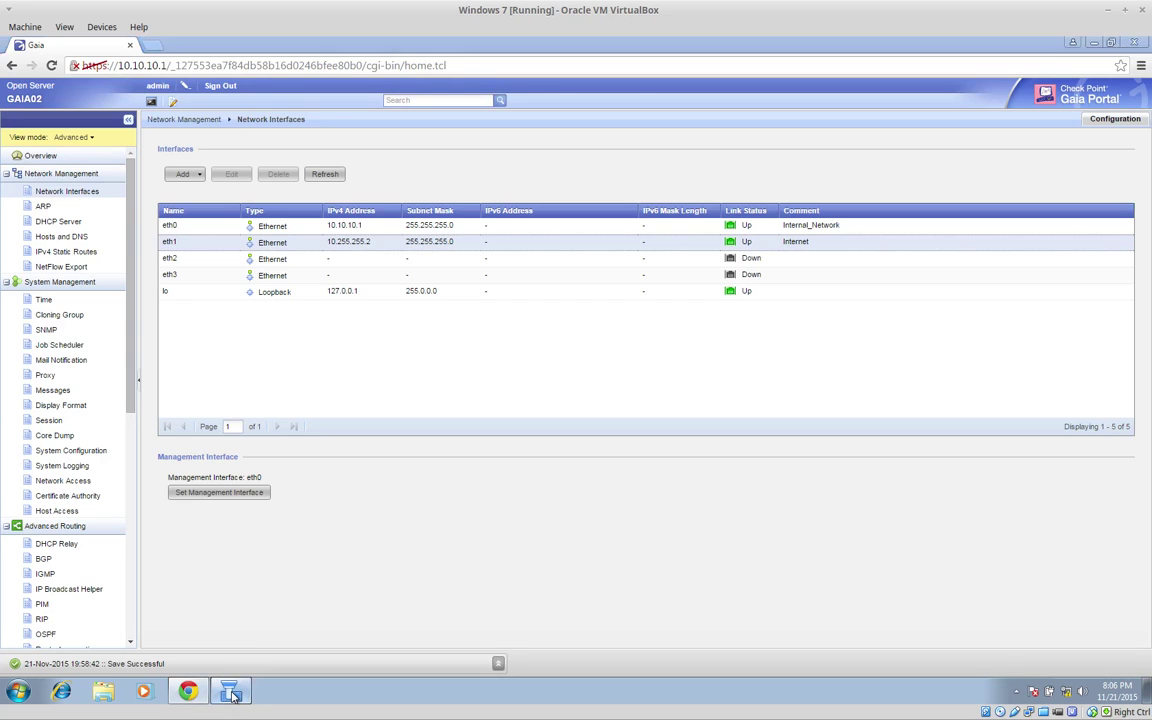
click(215, 628)
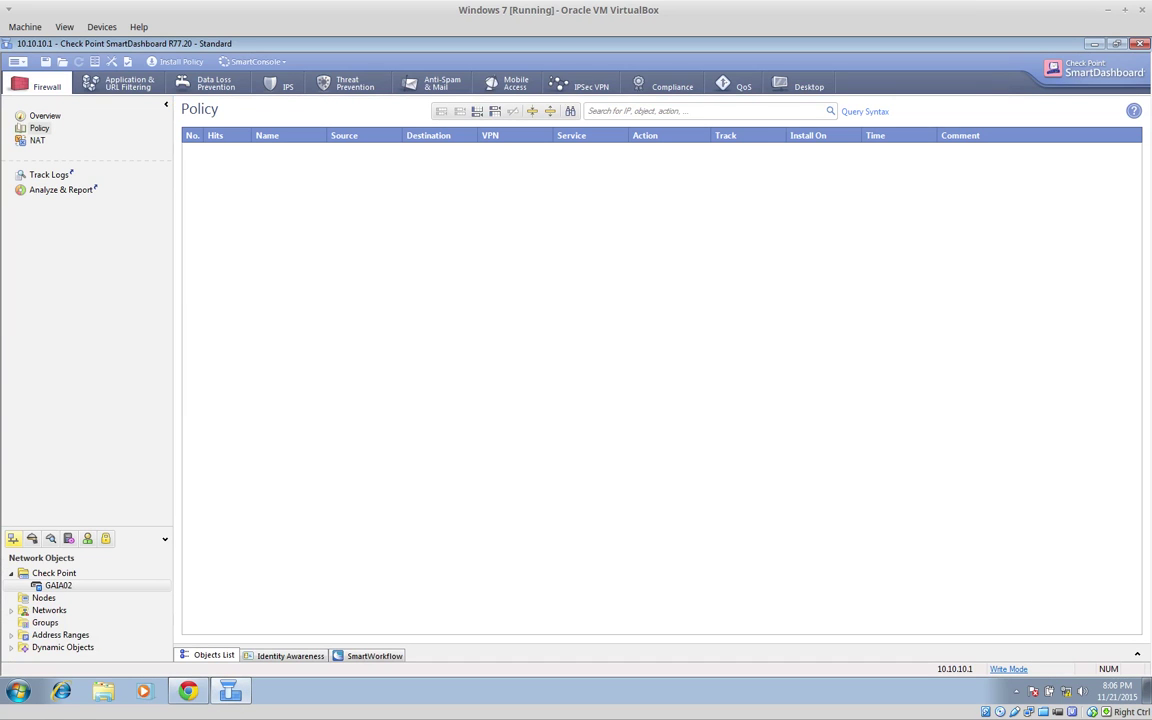